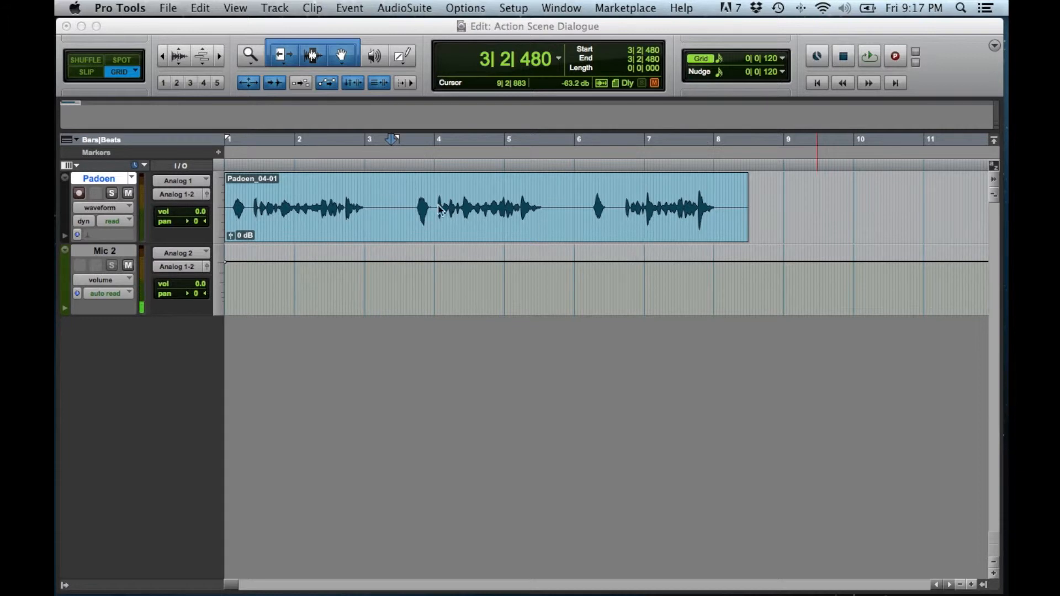
- Play back the dialogue clip from the start of the session, then stop playback
{"action": "left_click", "coordinate": [401, 194]}
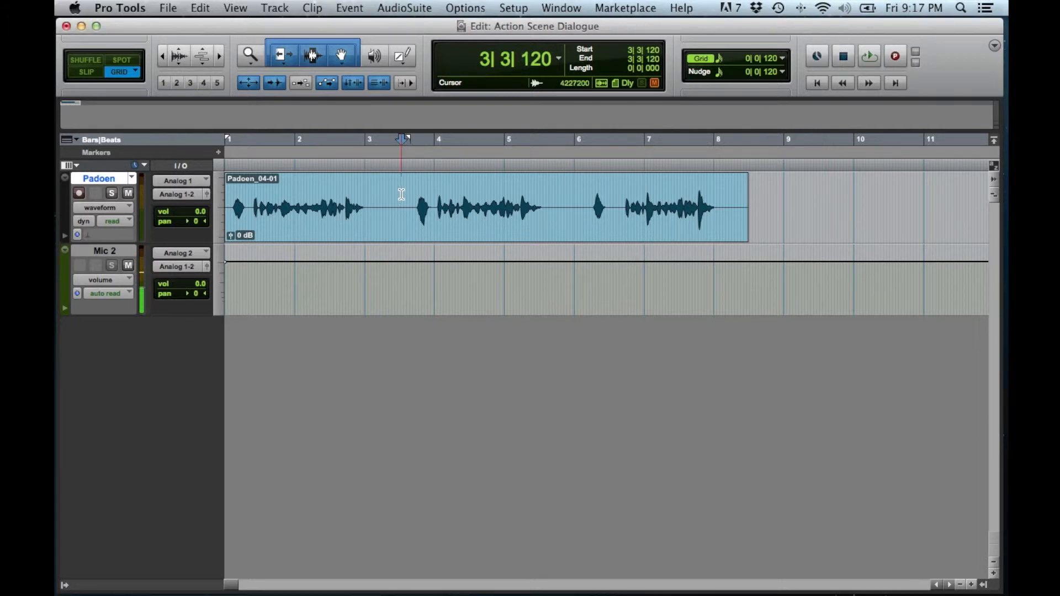
{"action": "key", "text": "Return"}
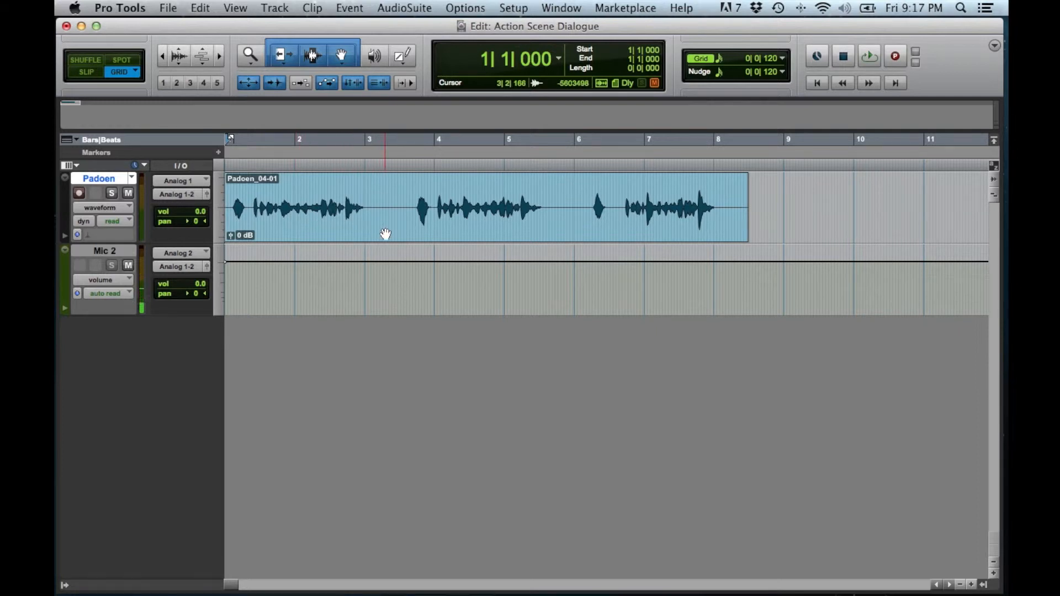
{"action": "key", "text": "space"}
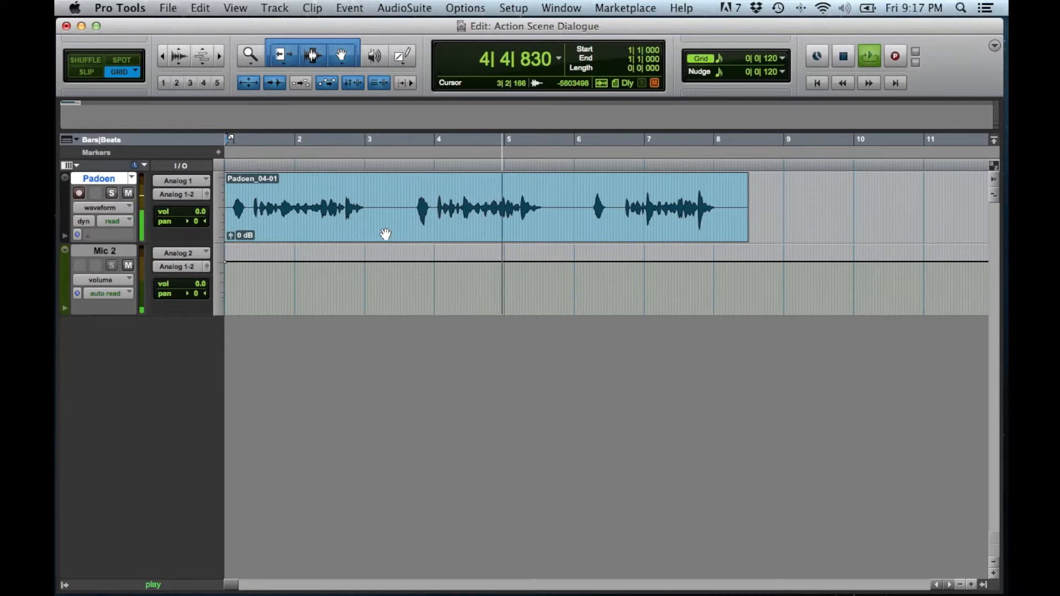
{"action": "key", "text": "space"}
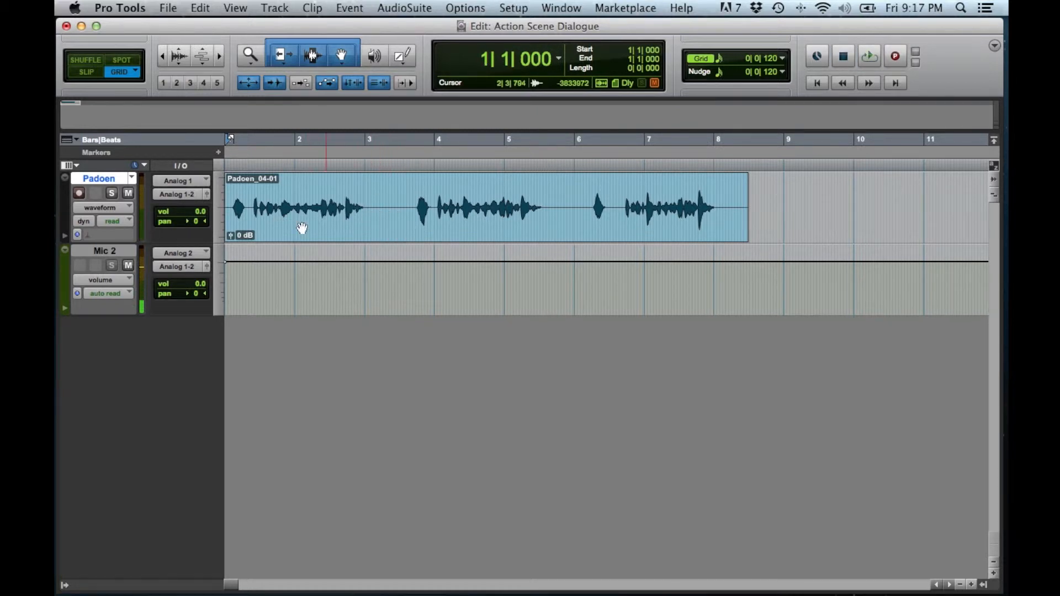
- Increase the height of the dialogue track for a larger waveform display
{"action": "left_click", "coordinate": [219, 205]}
{"action": "left_click", "coordinate": [249, 227]}
- Select the silent gaps between the three dialogue phrases in turn to identify them, leaving the clip uncut
{"action": "left_click_drag", "start_coordinate": [368, 238], "coordinate": [412, 237]}
{"action": "left_click_drag", "start_coordinate": [554, 236], "coordinate": [596, 236]}
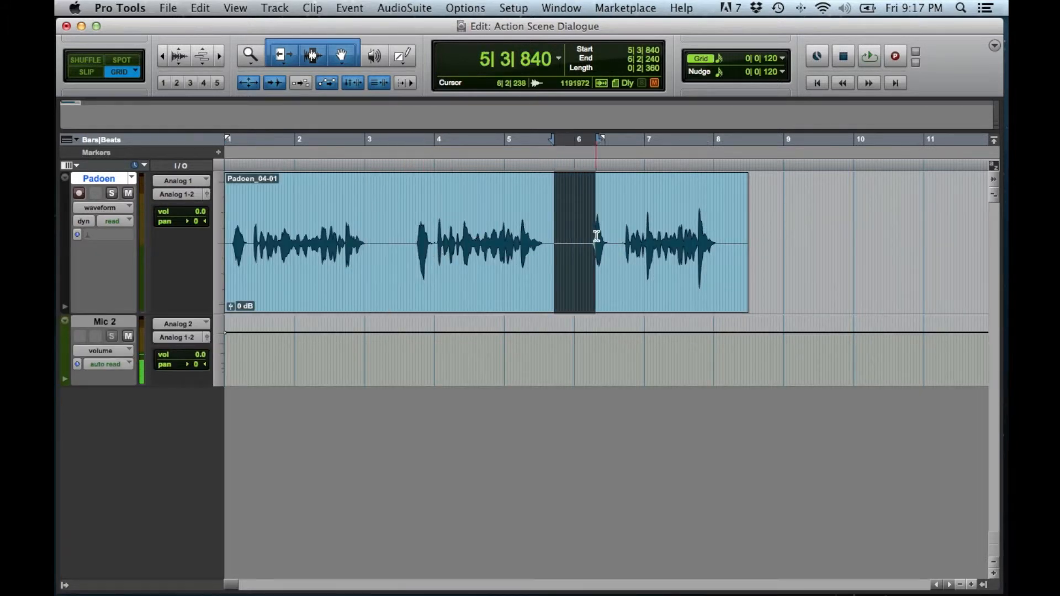
{"action": "left_click", "coordinate": [379, 235]}
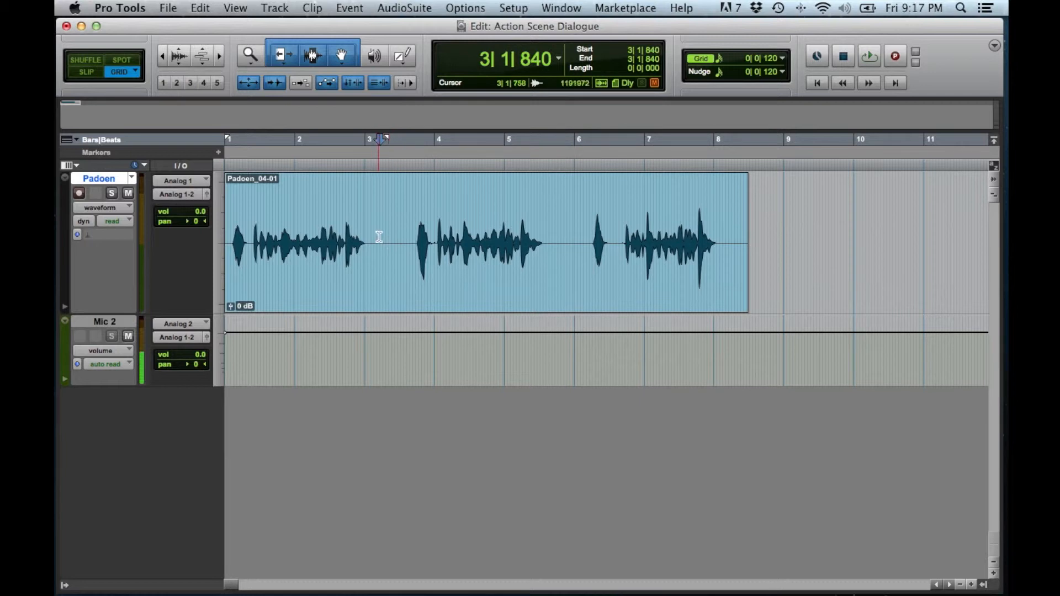
{"action": "left_click_drag", "start_coordinate": [379, 236], "coordinate": [409, 237]}
{"action": "left_click_drag", "start_coordinate": [562, 237], "coordinate": [589, 242]}
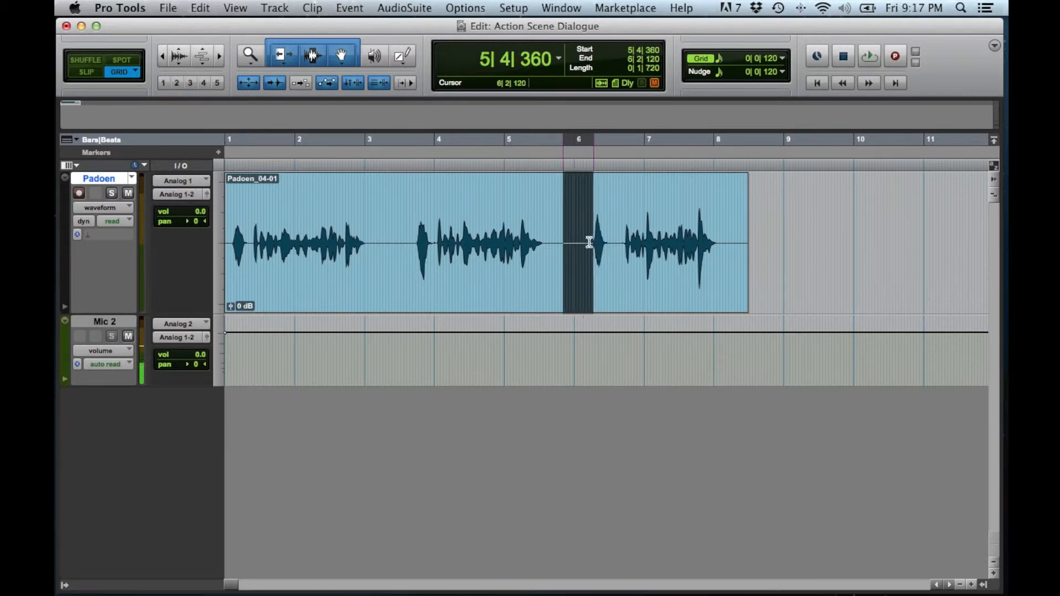
{"action": "left_click_drag", "start_coordinate": [383, 241], "coordinate": [409, 244]}
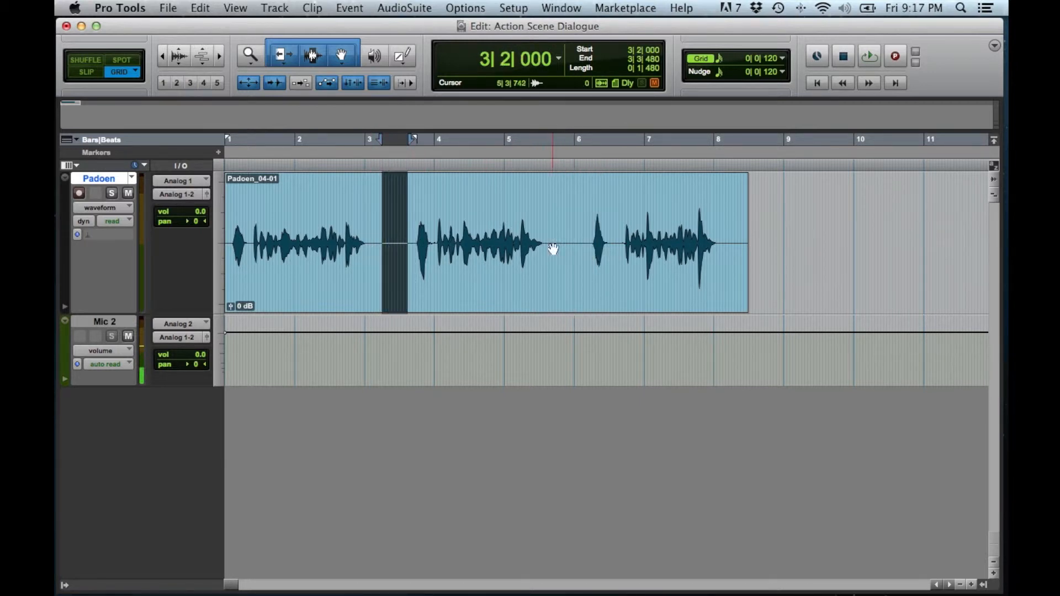
{"action": "left_click_drag", "start_coordinate": [552, 249], "coordinate": [587, 249]}
{"action": "left_click_drag", "start_coordinate": [378, 252], "coordinate": [410, 239]}
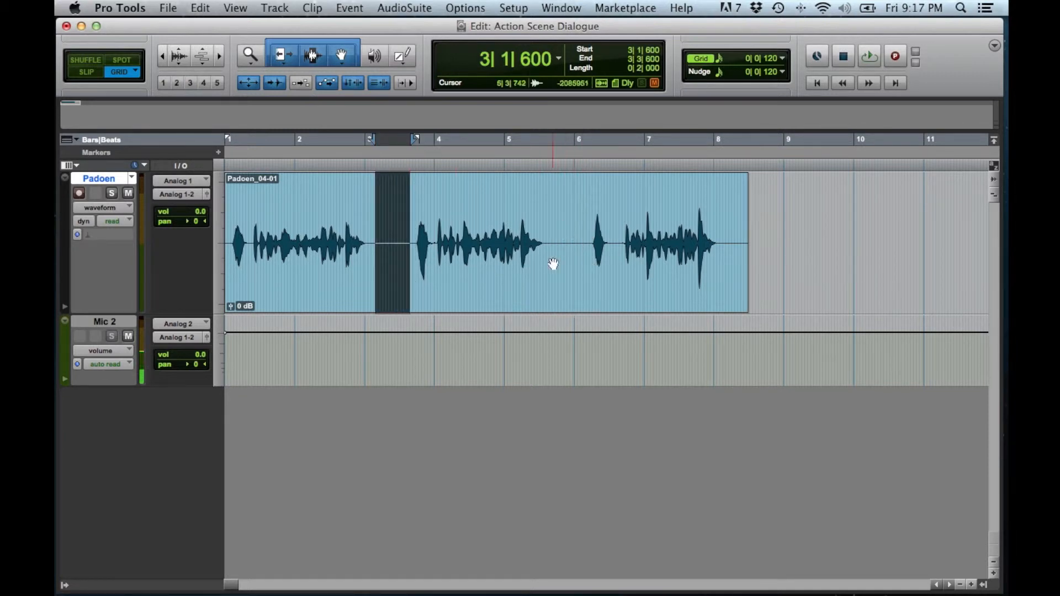
{"action": "left_click", "coordinate": [787, 257]}
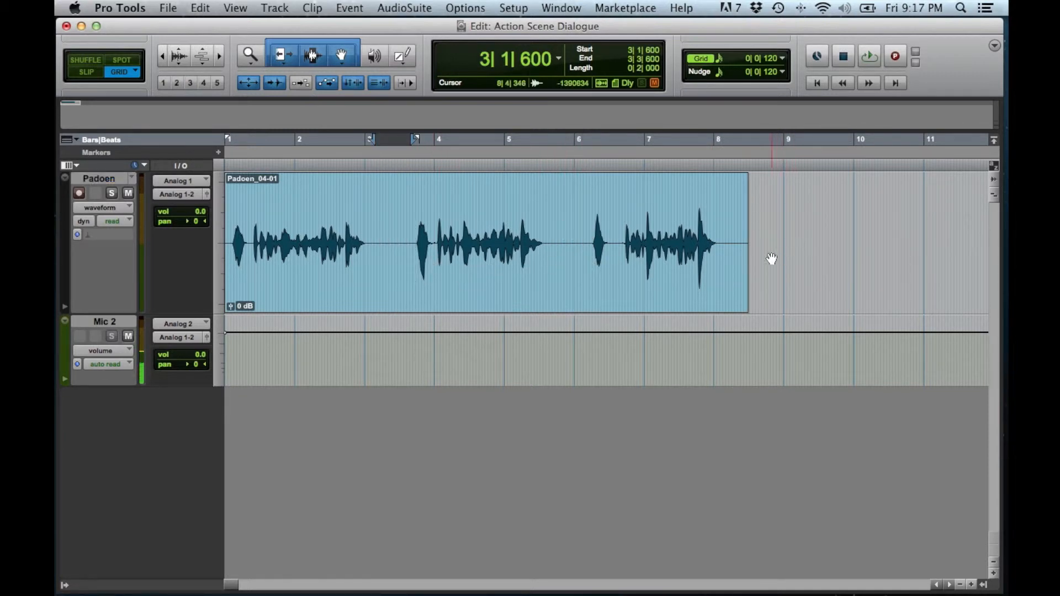
- Select the entire dialogue clip and open Strip Silence for it
{"action": "left_click", "coordinate": [546, 203]}
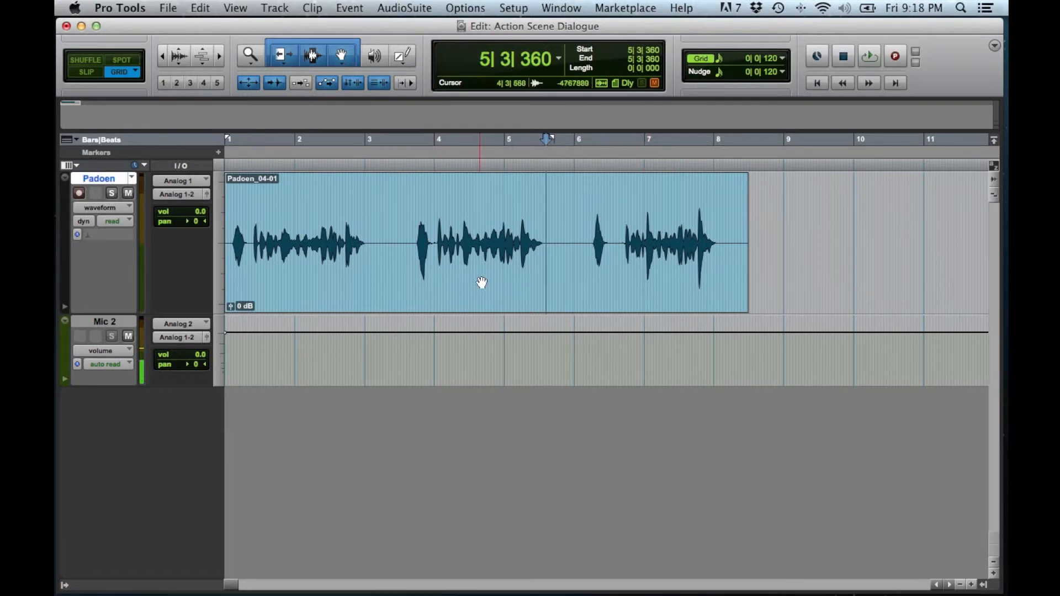
{"action": "left_click", "coordinate": [482, 283]}
{"action": "left_click", "coordinate": [849, 254]}
{"action": "left_click", "coordinate": [511, 290]}
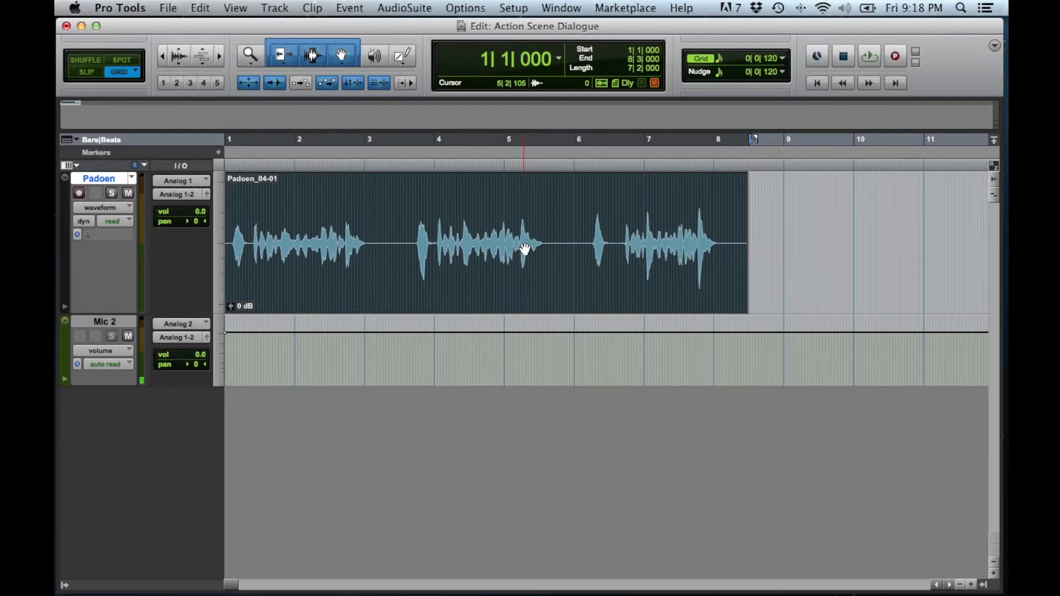
{"action": "key", "text": "super+u"}
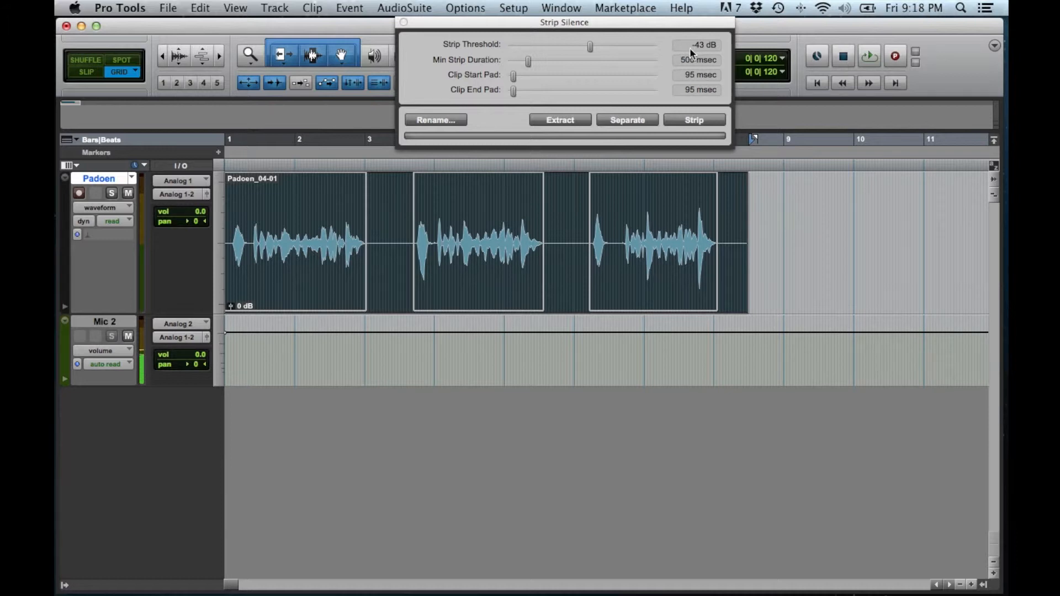
- Configure Strip Silence with a -43 dB threshold, a 19 msec clip start pad and a 95 msec clip end pad
{"action": "mouse_move", "coordinate": [590, 48]}
{"action": "left_mouse_down"}
{"action": "mouse_move", "coordinate": [599, 44]}
{"action": "mouse_move", "coordinate": [579, 48]}
{"action": "mouse_move", "coordinate": [591, 49]}
{"action": "left_mouse_up"}
{"action": "left_click_drag", "start_coordinate": [513, 76], "coordinate": [517, 76]}
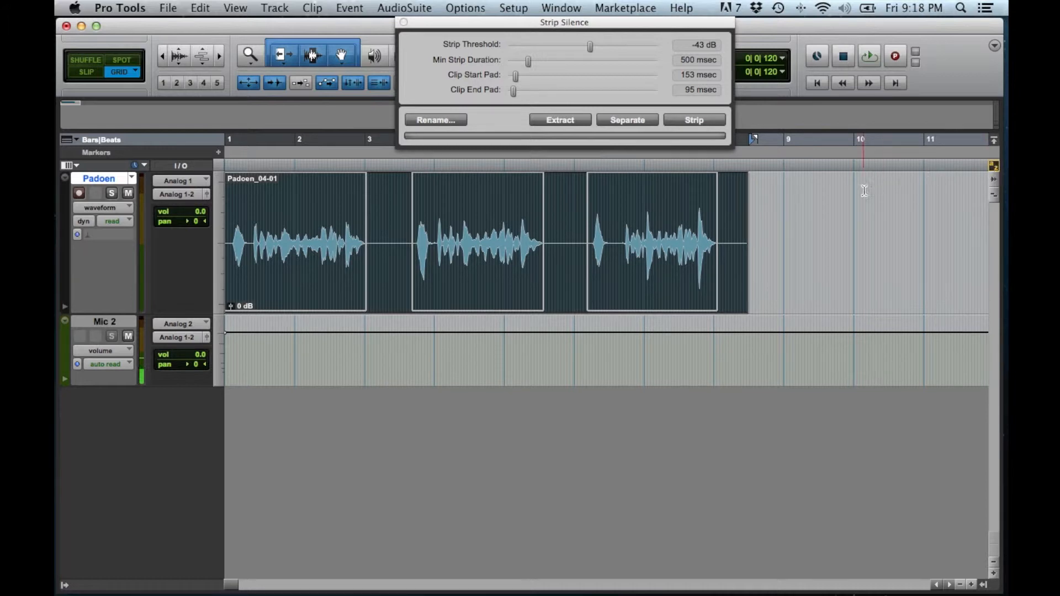
{"action": "key", "text": "t"}
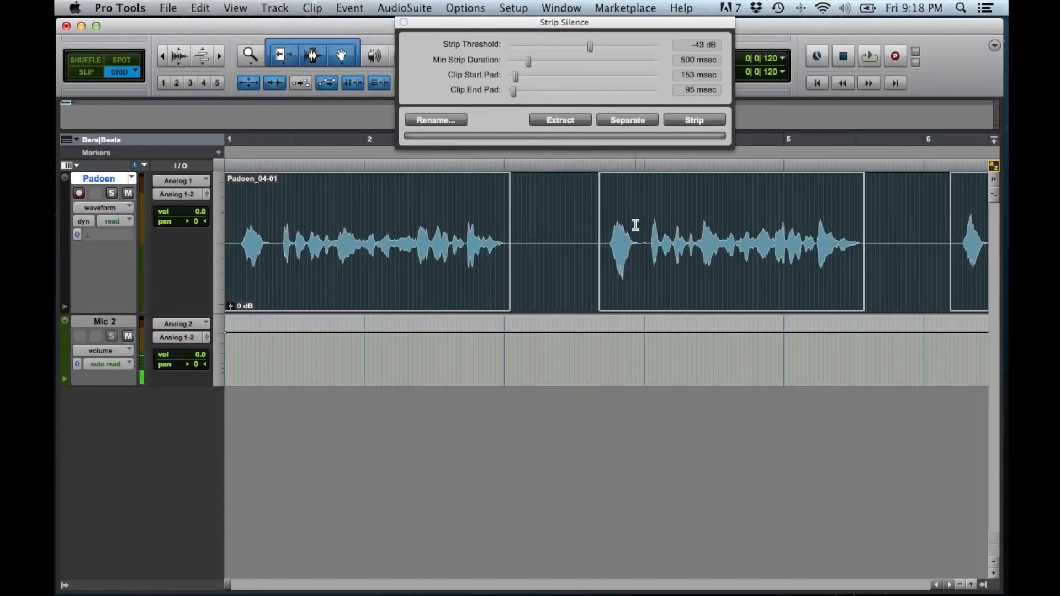
{"action": "left_click_drag", "start_coordinate": [510, 93], "coordinate": [514, 93]}
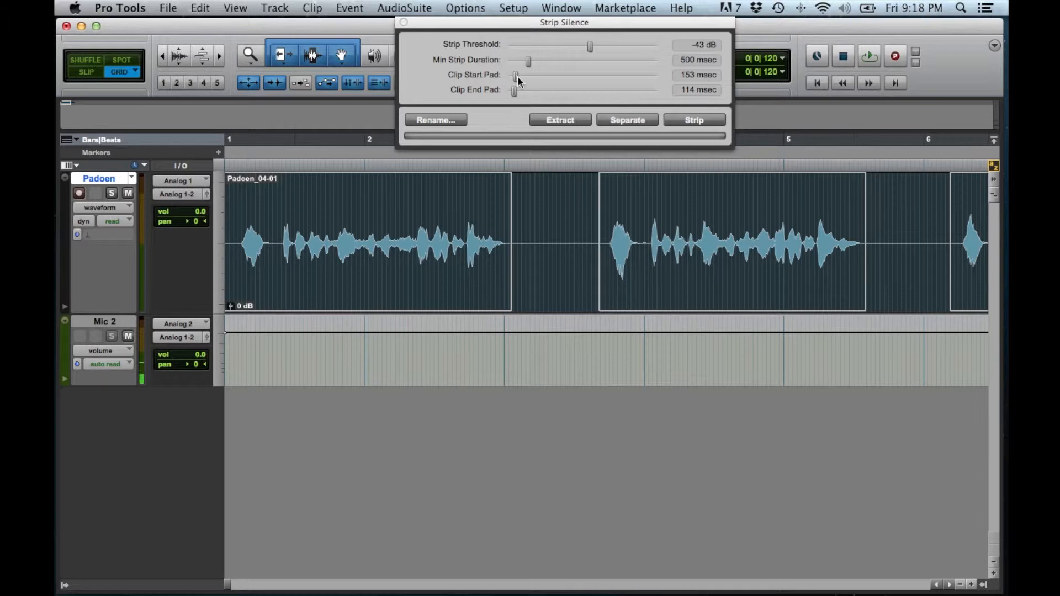
{"action": "left_click_drag", "start_coordinate": [518, 79], "coordinate": [512, 79]}
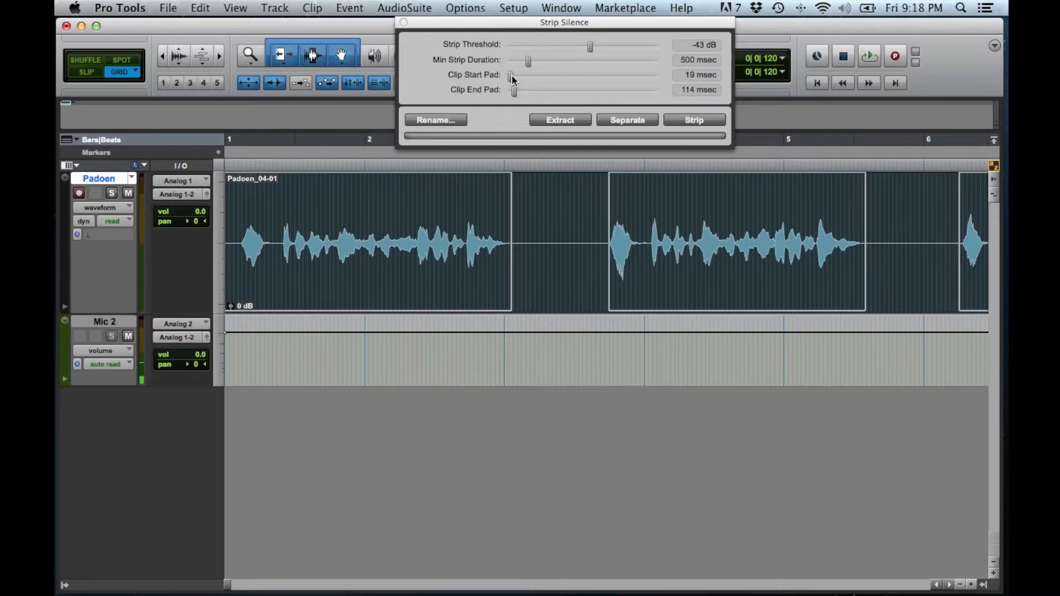
{"action": "key", "text": "super+bracketleft"}
{"action": "key", "text": "super+bracketright"}
{"action": "key", "text": "super+bracketright"}
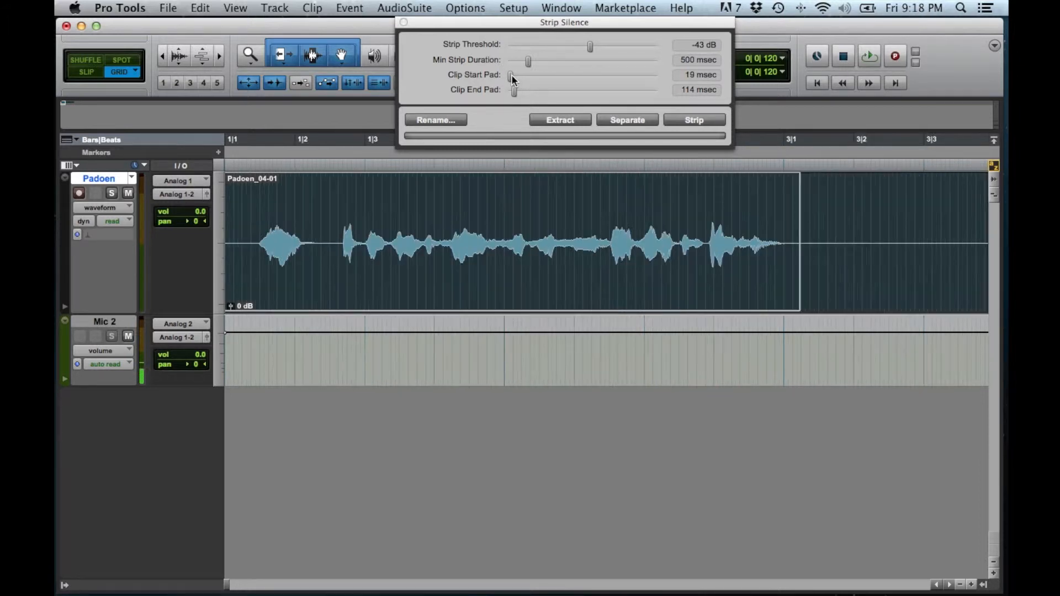
{"action": "left_click_drag", "start_coordinate": [513, 93], "coordinate": [512, 93]}
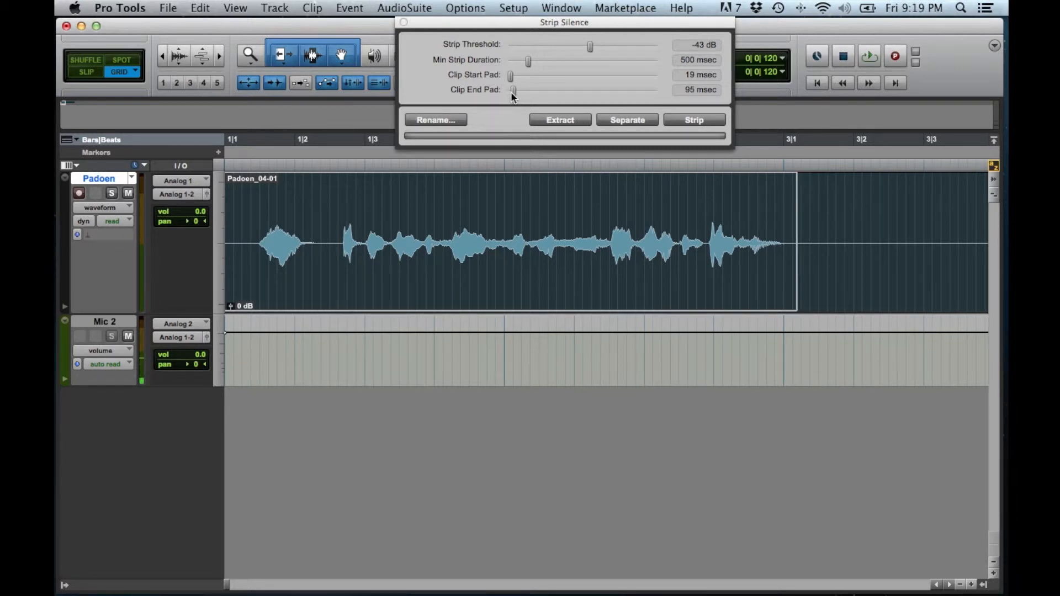
{"action": "key", "text": "super+bracketleft"}
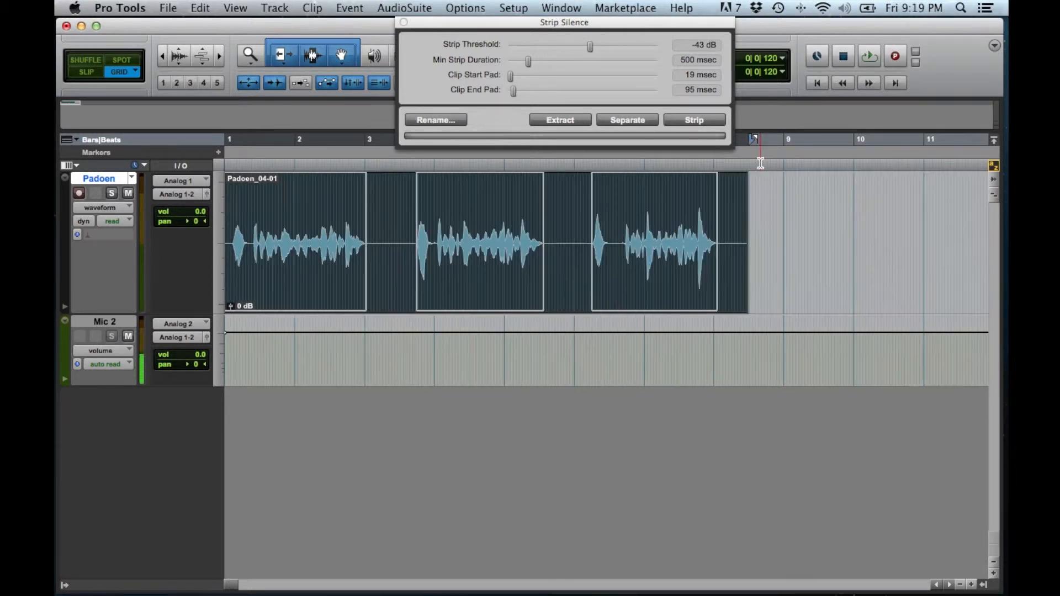
- Examine the proposed strip boundaries around each of the three dialogue phrases along the clip
{"action": "left_click", "coordinate": [728, 188]}
{"action": "scroll", "coordinate": [669, 177], "scroll_direction": "right", "scroll_amount": 10}
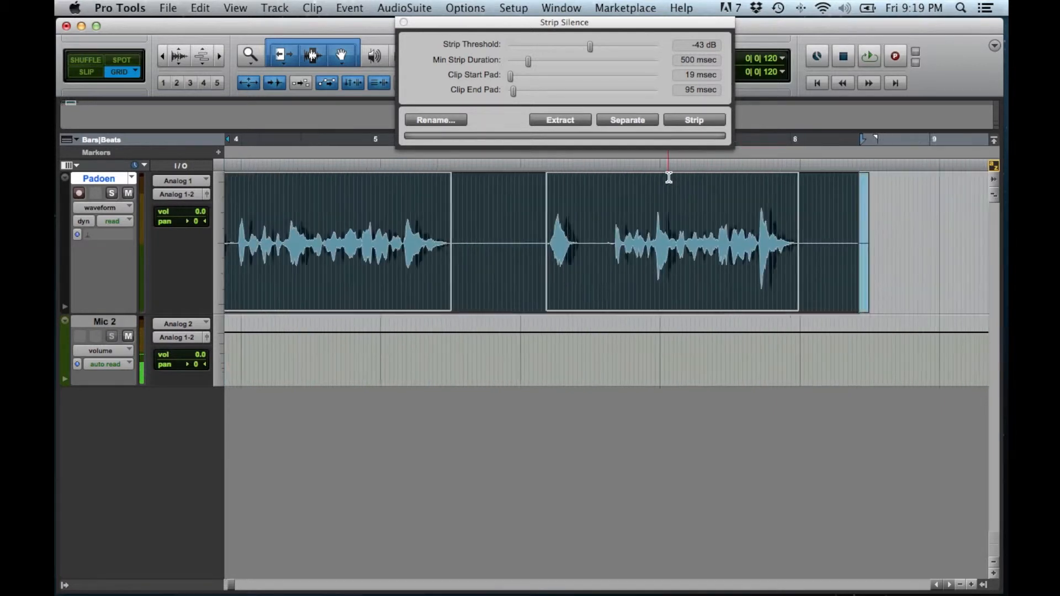
{"action": "key", "text": "t"}
{"action": "key", "text": "t"}
{"action": "key", "text": "t"}
{"action": "scroll", "coordinate": [627, 174], "scroll_direction": "left", "scroll_amount": 5}
{"action": "key", "text": "r"}
{"action": "key", "text": "r"}
{"action": "scroll", "coordinate": [536, 185], "scroll_direction": "left", "scroll_amount": 12}
{"action": "key", "text": "r"}
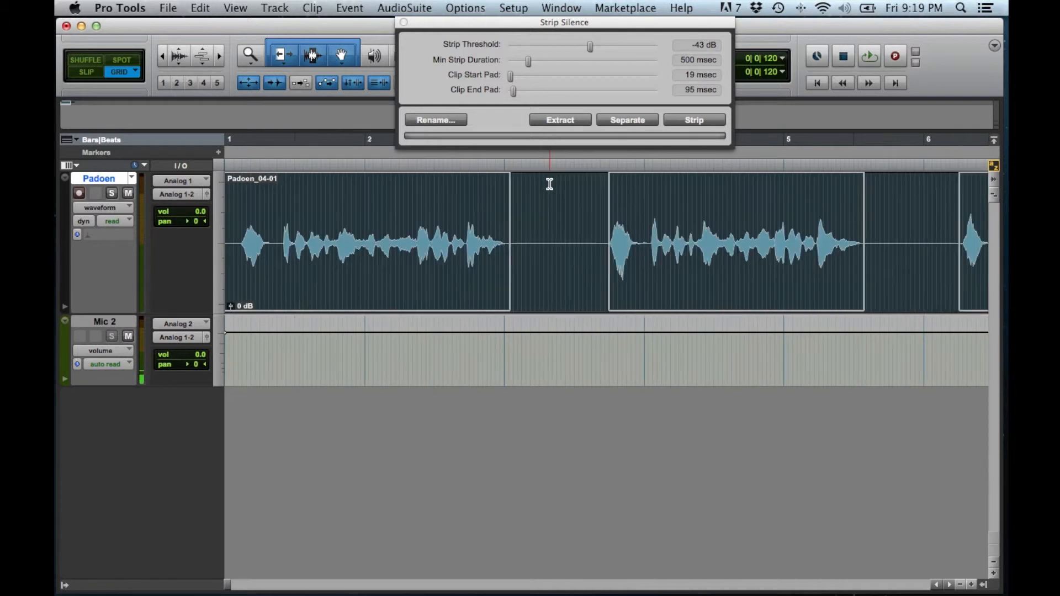
{"action": "scroll", "coordinate": [573, 222], "scroll_direction": "right", "scroll_amount": 4}
{"action": "scroll", "coordinate": [572, 222], "scroll_direction": "left", "scroll_amount": 12}
{"action": "scroll", "coordinate": [566, 228], "scroll_direction": "right", "scroll_amount": 10}
{"action": "scroll", "coordinate": [566, 229], "scroll_direction": "left", "scroll_amount": 10}
{"action": "scroll", "coordinate": [598, 237], "scroll_direction": "right", "scroll_amount": 2}
{"action": "scroll", "coordinate": [598, 236], "scroll_direction": "right", "scroll_amount": 10}
{"action": "scroll", "coordinate": [598, 236], "scroll_direction": "left", "scroll_amount": 10}
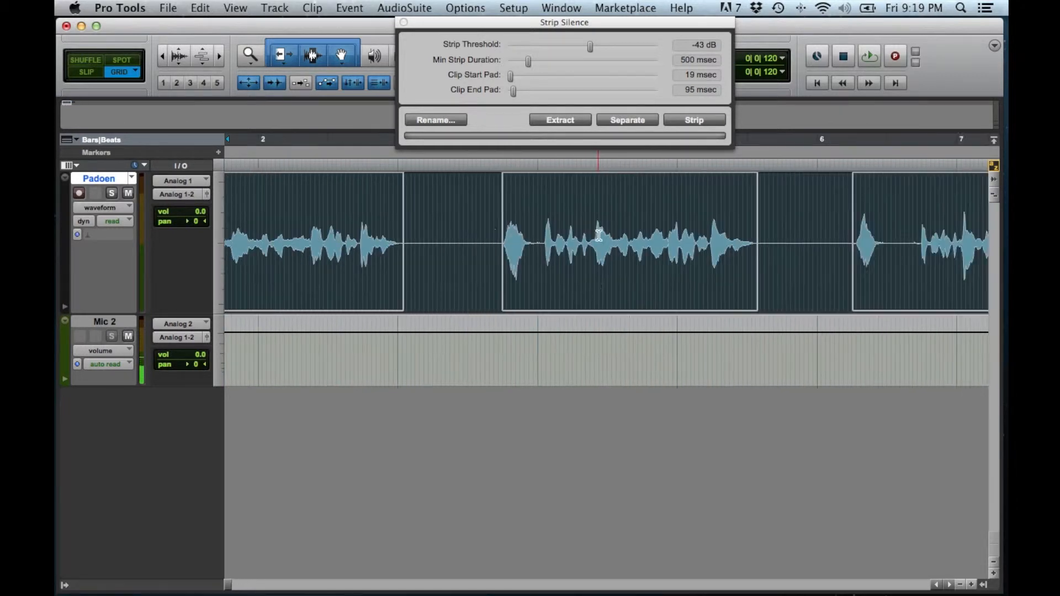
{"action": "scroll", "coordinate": [598, 236], "scroll_direction": "right", "scroll_amount": 10}
{"action": "scroll", "coordinate": [598, 236], "scroll_direction": "left", "scroll_amount": 10}
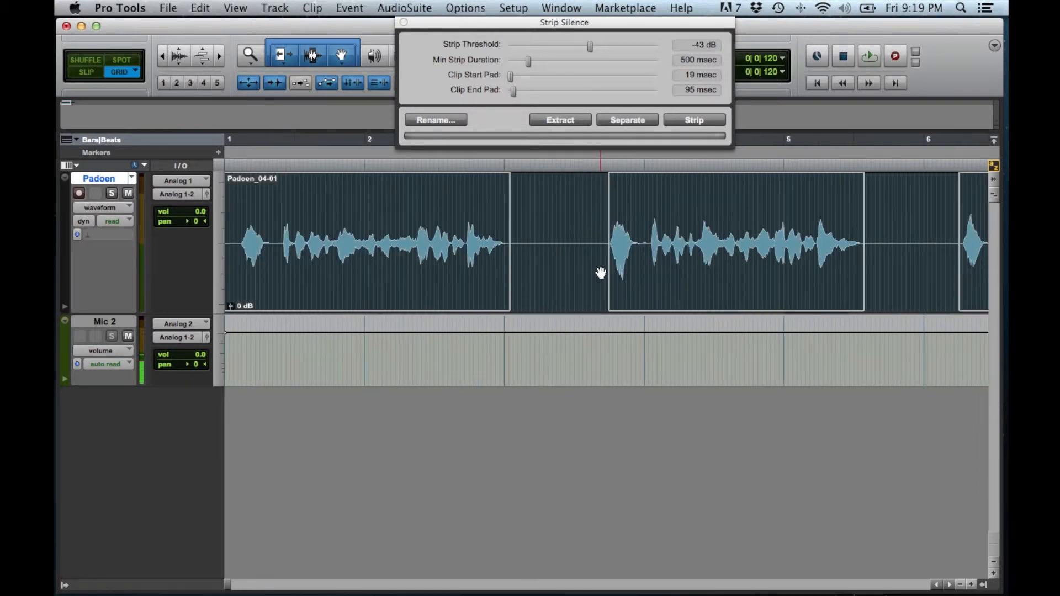
- Strip the silence from the selected dialogue clip and close the Strip Silence window
{"action": "left_click", "coordinate": [700, 119]}
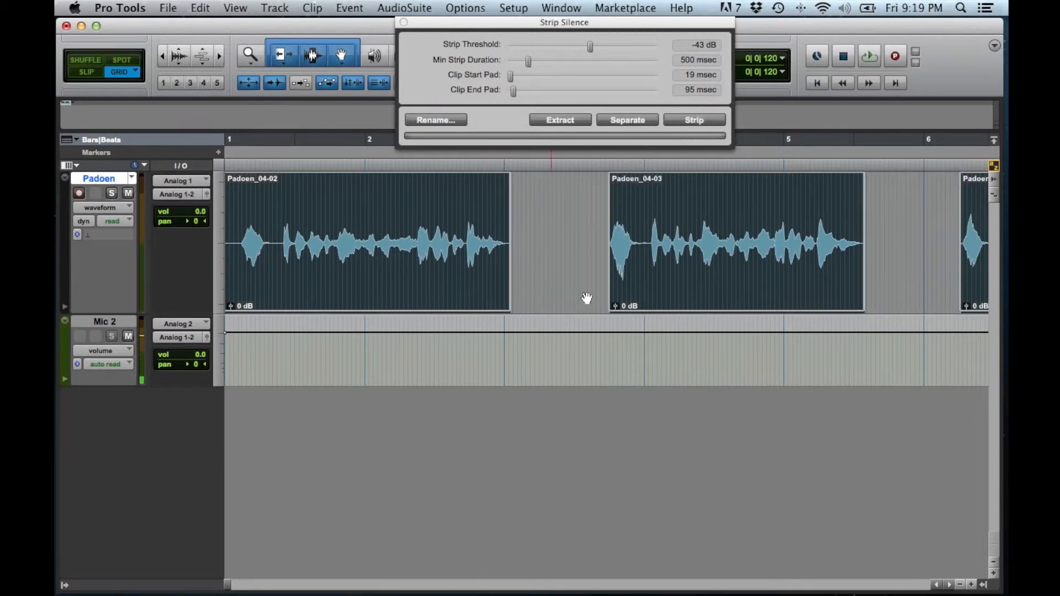
{"action": "key", "text": "super+bracketleft"}
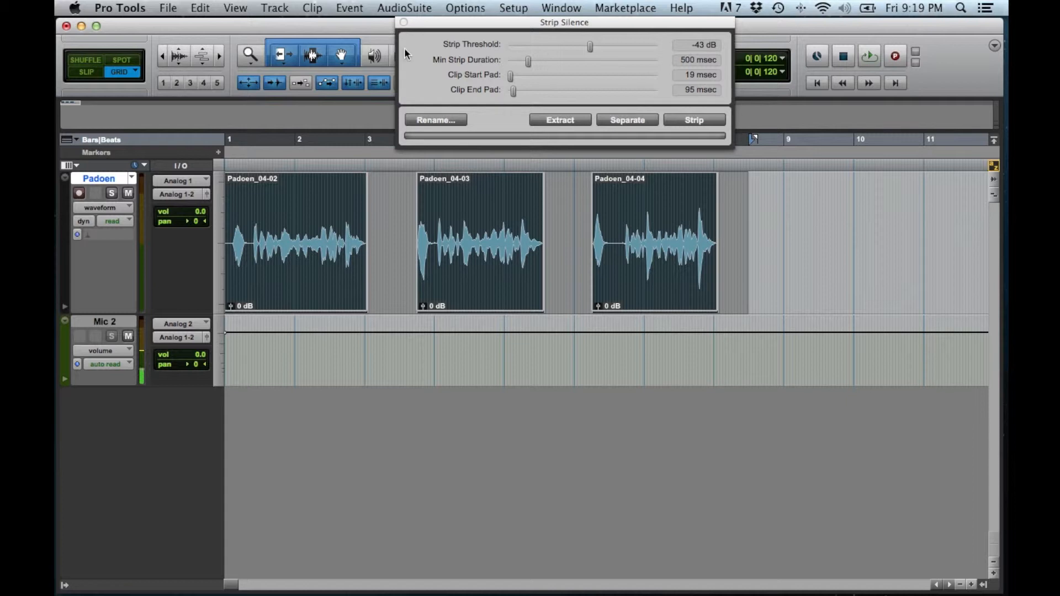
{"action": "left_click", "coordinate": [404, 22]}
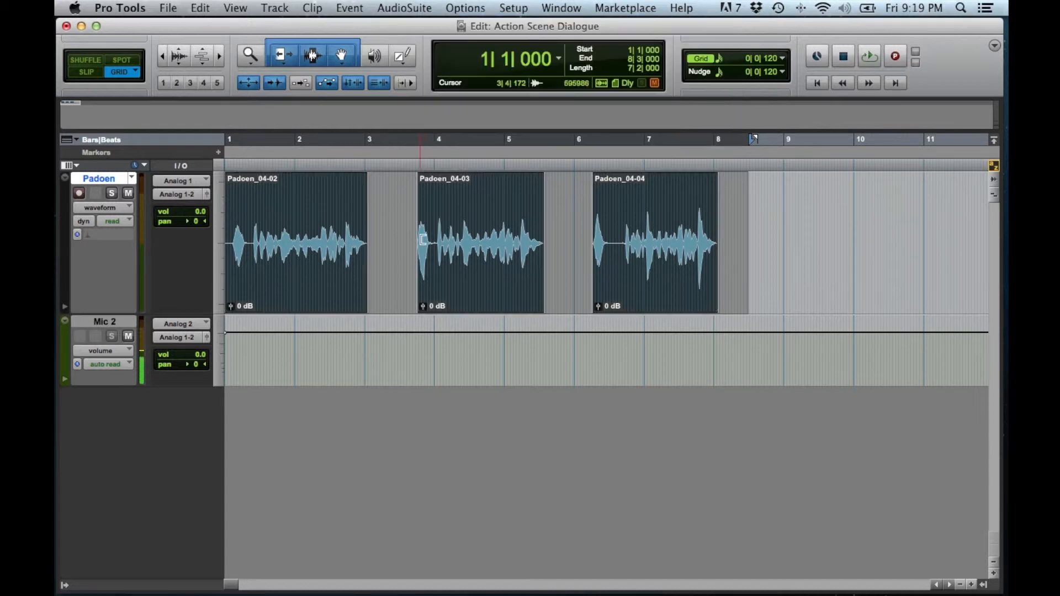
- Examine the stripped gap between the first and second dialogue clips up close
{"action": "left_click", "coordinate": [390, 219]}
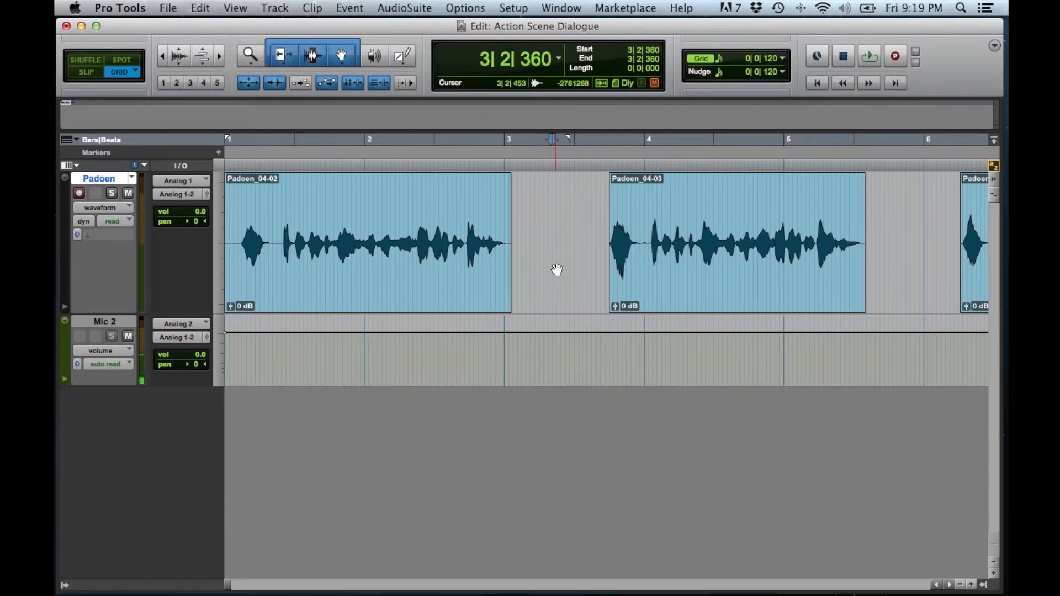
{"action": "left_click_drag", "start_coordinate": [392, 260], "coordinate": [405, 211]}
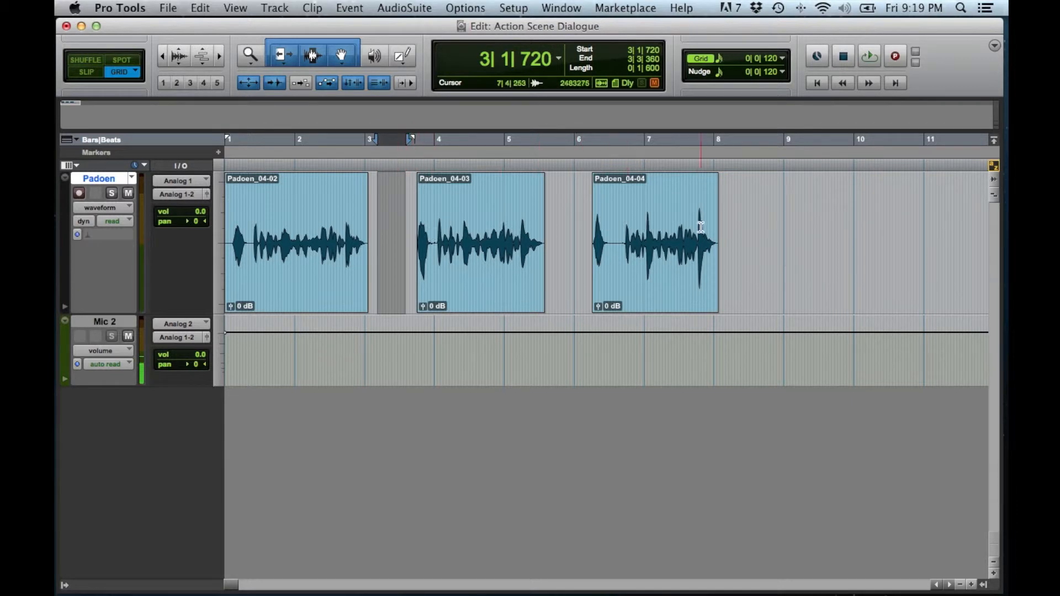
{"action": "left_click_drag", "start_coordinate": [387, 215], "coordinate": [400, 218]}
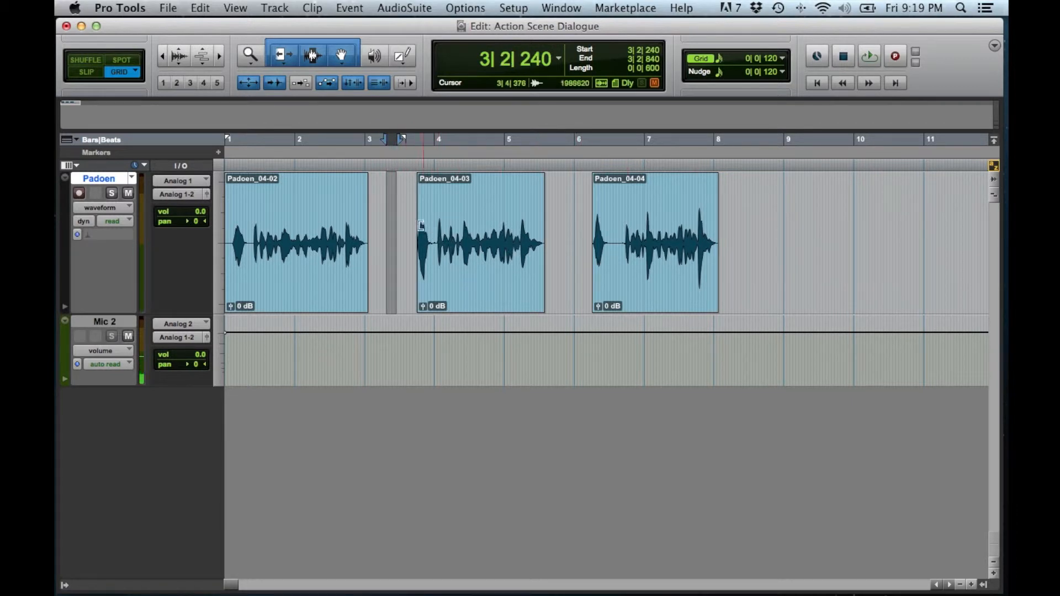
{"action": "left_click", "coordinate": [397, 214]}
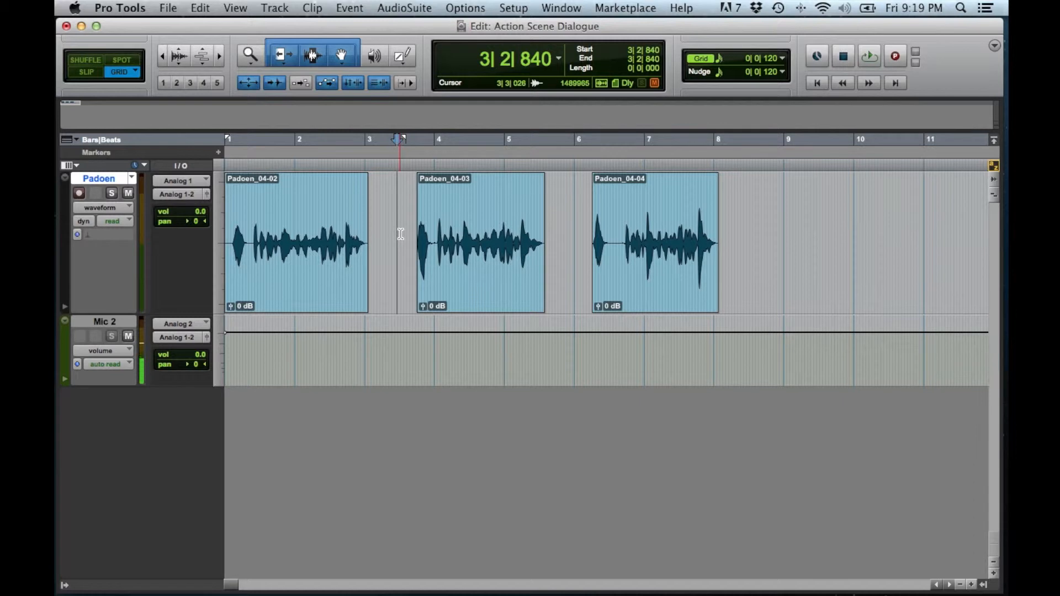
{"action": "left_click", "coordinate": [404, 229]}
{"action": "key", "text": "super+bracketright"}
{"action": "key", "text": "super+bracketright"}
{"action": "key", "text": "super+bracketright"}
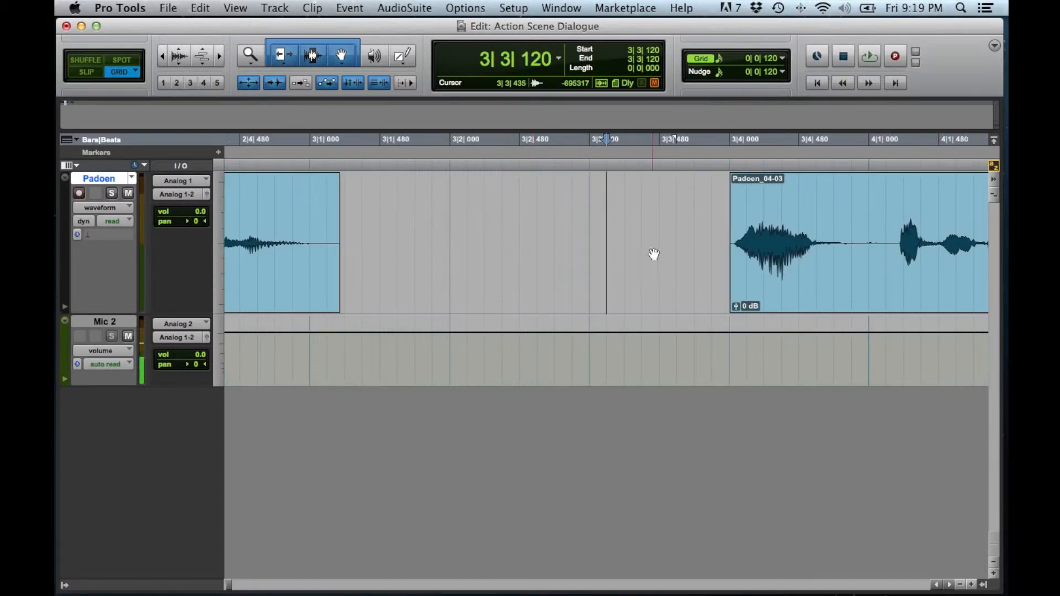
- Place the edit cursor at 3|3|600 in the gap before the second clip and hide the grid lines
{"action": "left_click_drag", "start_coordinate": [751, 231], "coordinate": [698, 263]}
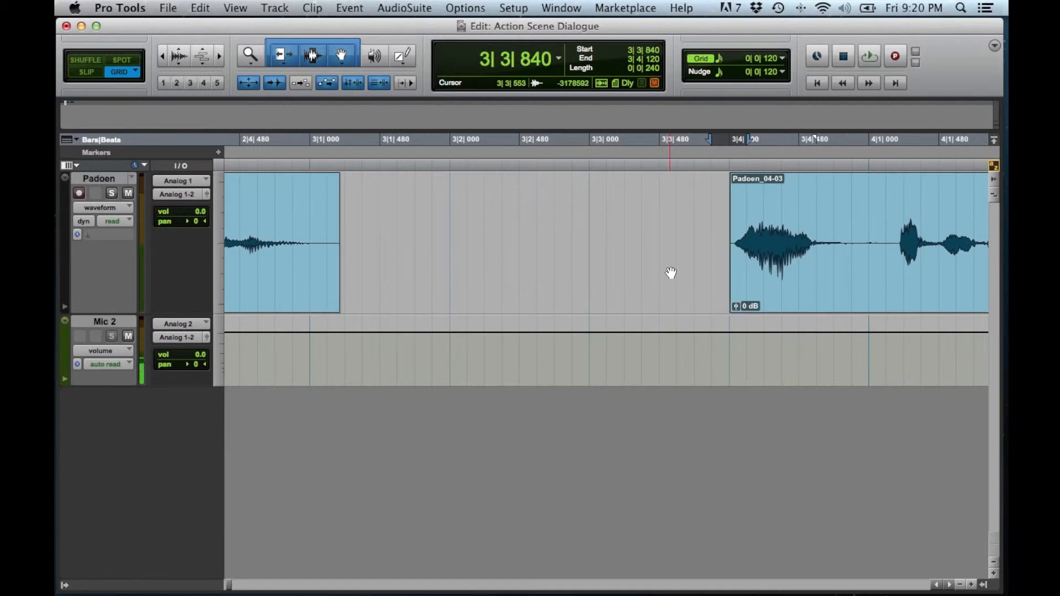
{"action": "left_click", "coordinate": [675, 236]}
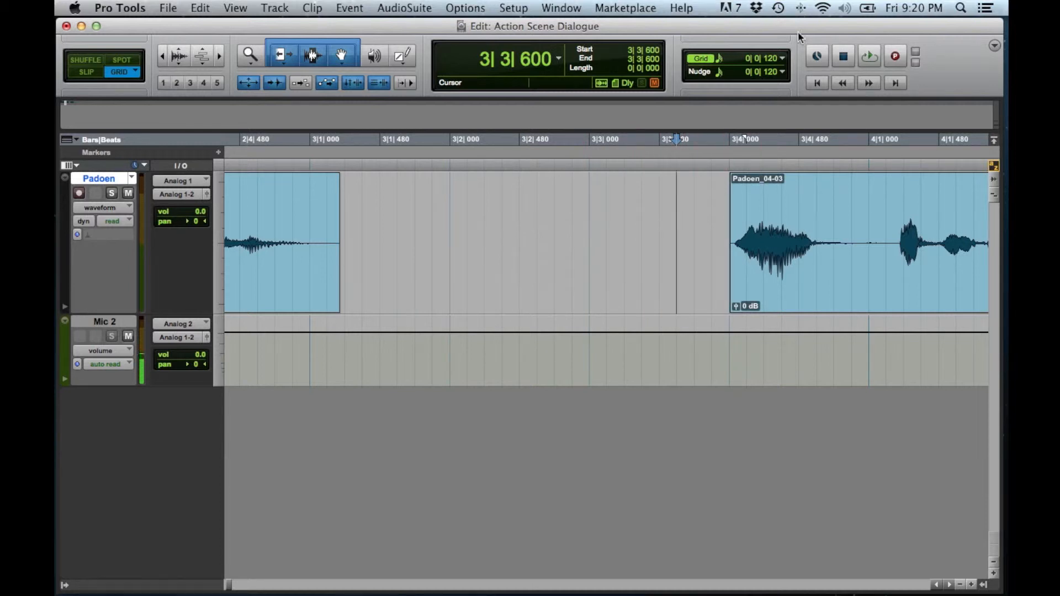
{"action": "left_click", "coordinate": [705, 62]}
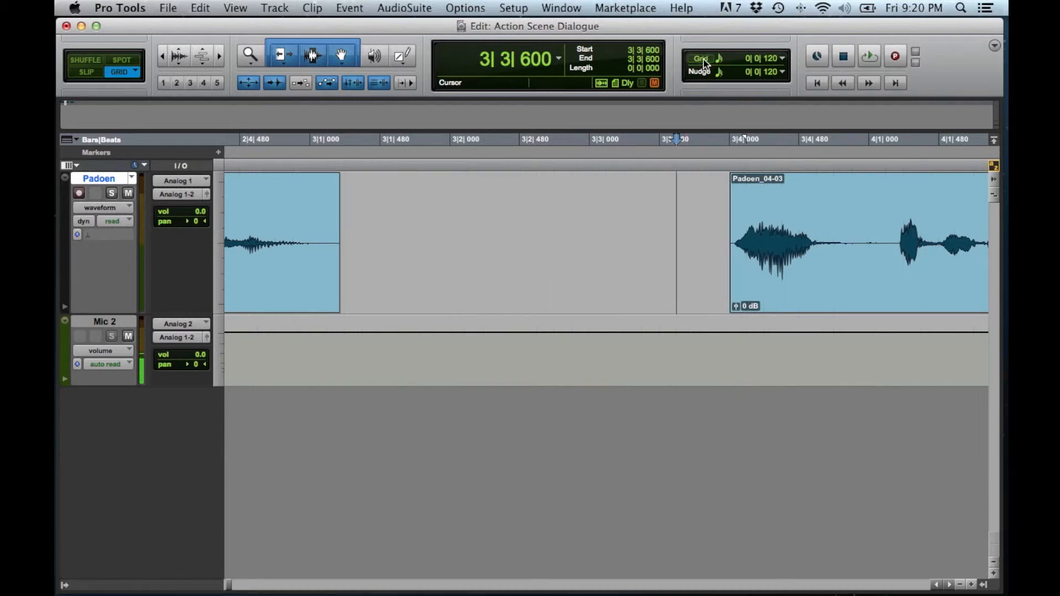
- Show the grid lines across the tracks around the gap before the second dialogue clip
{"action": "left_click", "coordinate": [705, 61]}
{"action": "scroll", "coordinate": [707, 63], "scroll_direction": "left", "scroll_amount": 1}
{"action": "left_click", "coordinate": [704, 62]}
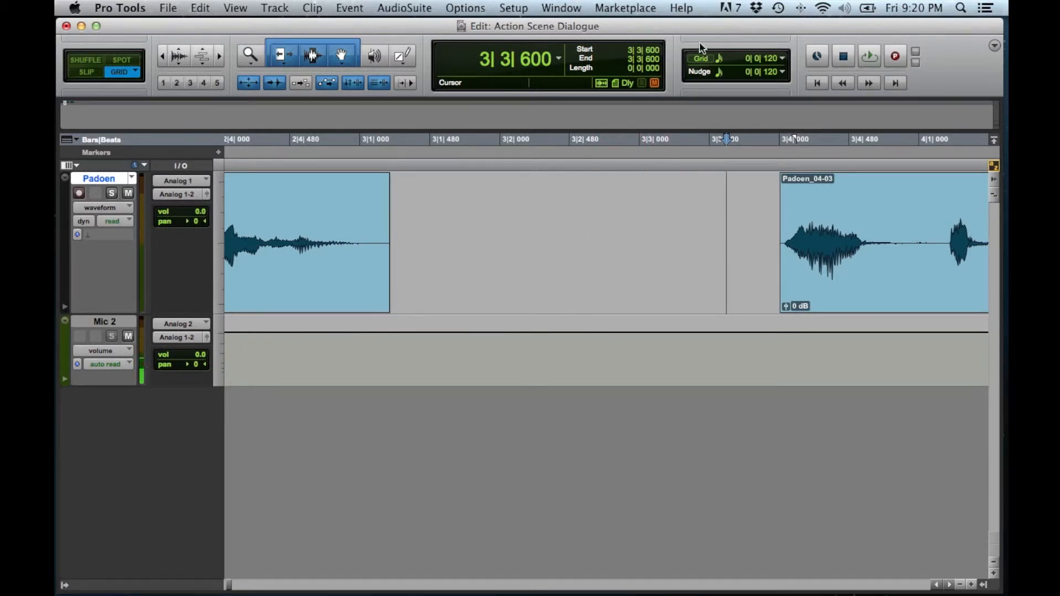
{"action": "left_click", "coordinate": [706, 59]}
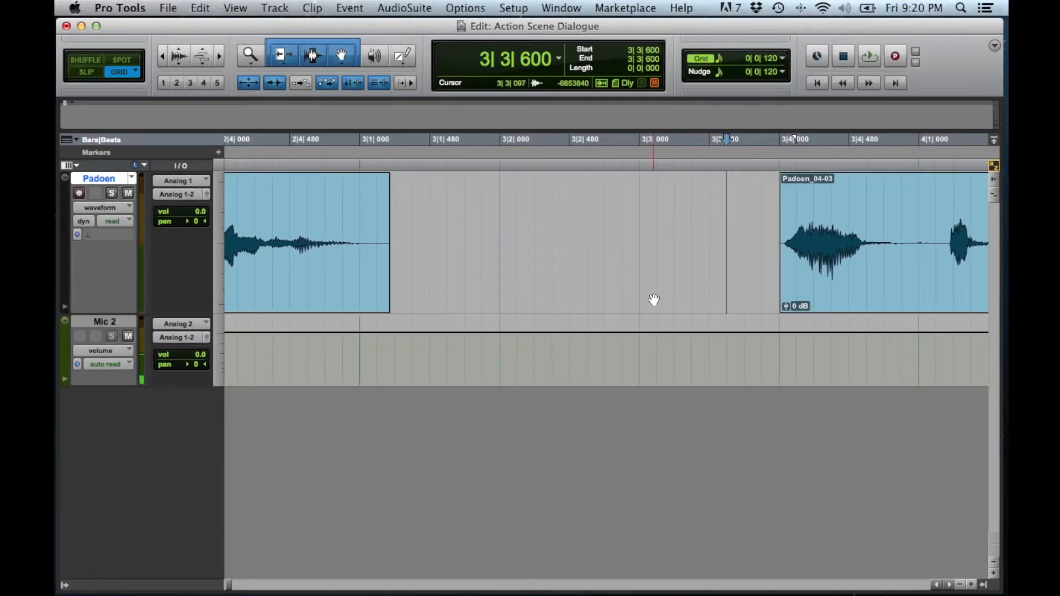
- Try a grid value of 1 bar, and return the grid to 1/32 note
{"action": "left_click", "coordinate": [783, 59]}
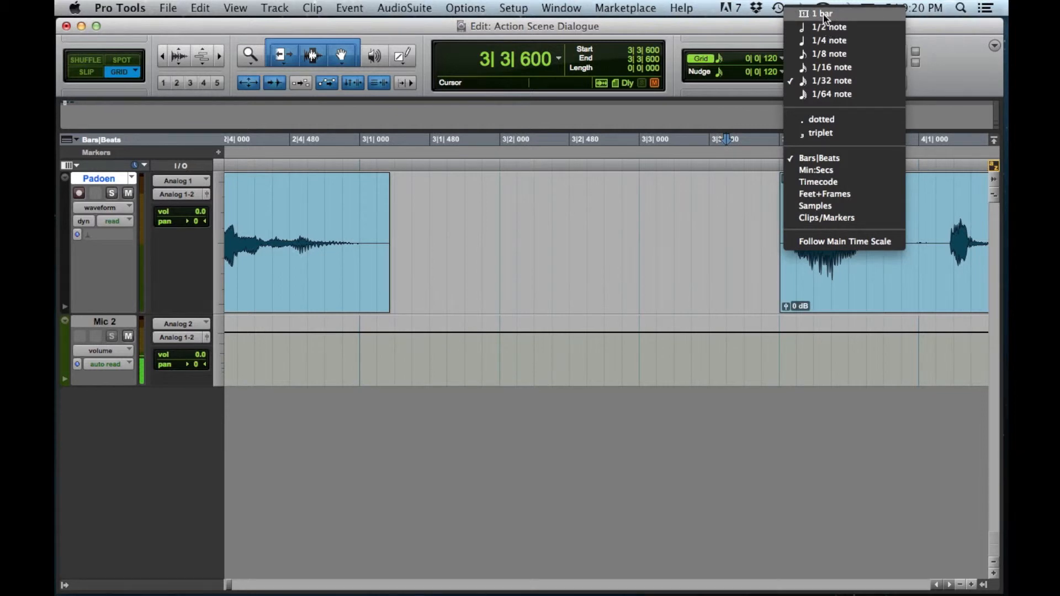
{"action": "left_click", "coordinate": [824, 15]}
{"action": "left_click", "coordinate": [784, 58]}
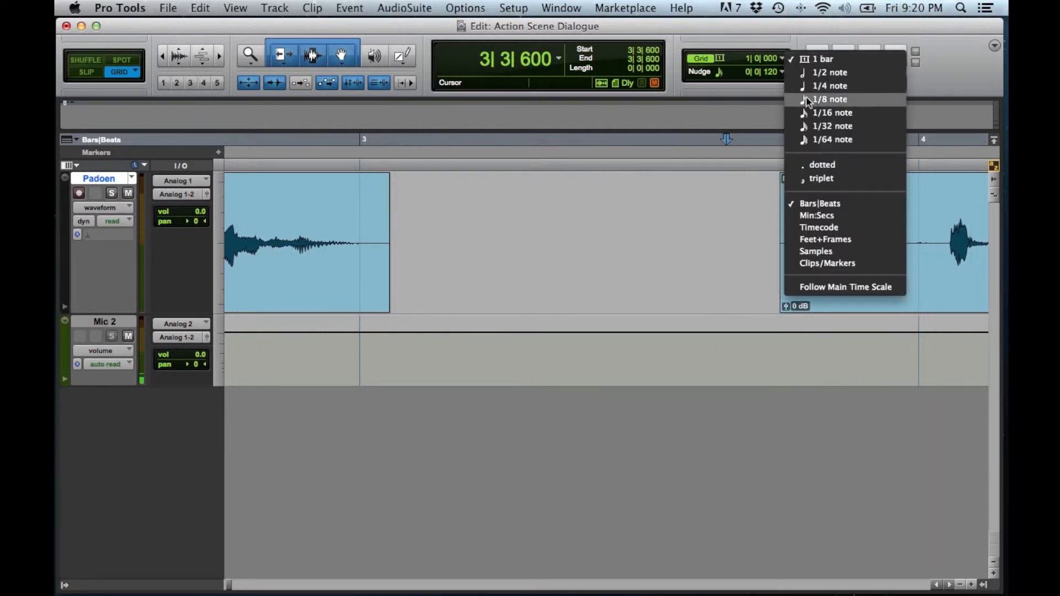
{"action": "left_click", "coordinate": [830, 127]}
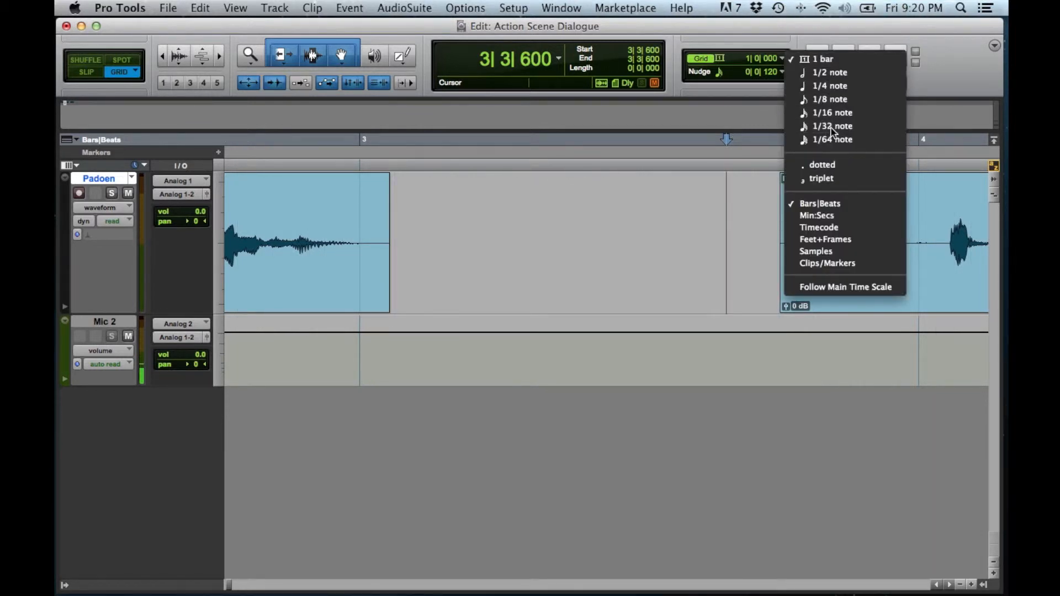
- Try a fade-in over the second dialogue clip's opening from 3|4|000 to 3|4|240, and undo it
{"action": "key", "text": "t"}
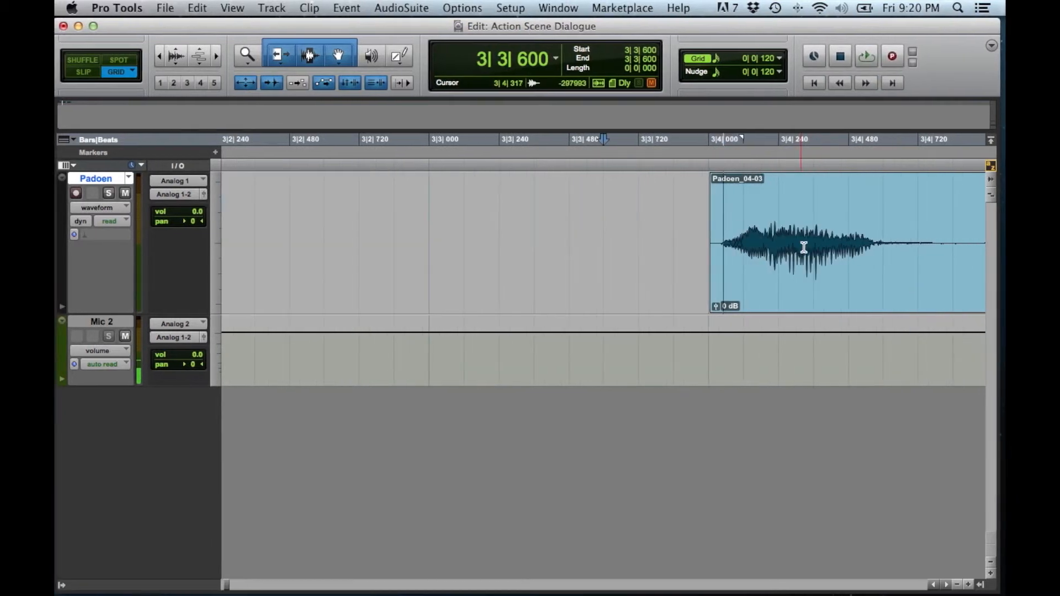
{"action": "left_click", "coordinate": [748, 227]}
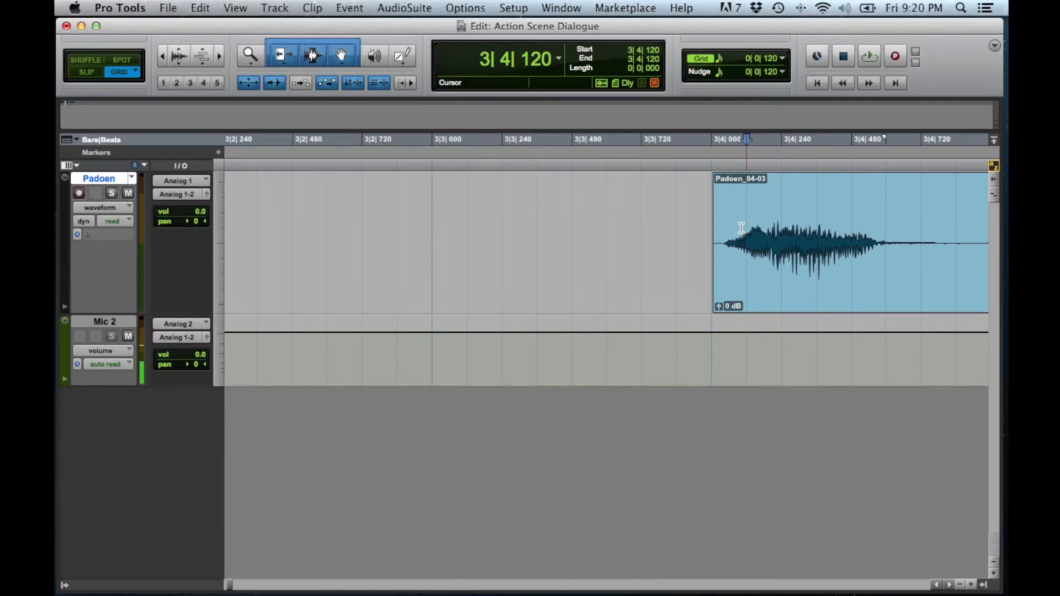
{"action": "left_click_drag", "start_coordinate": [743, 228], "coordinate": [700, 231]}
{"action": "left_click_drag", "start_coordinate": [779, 229], "coordinate": [714, 229]}
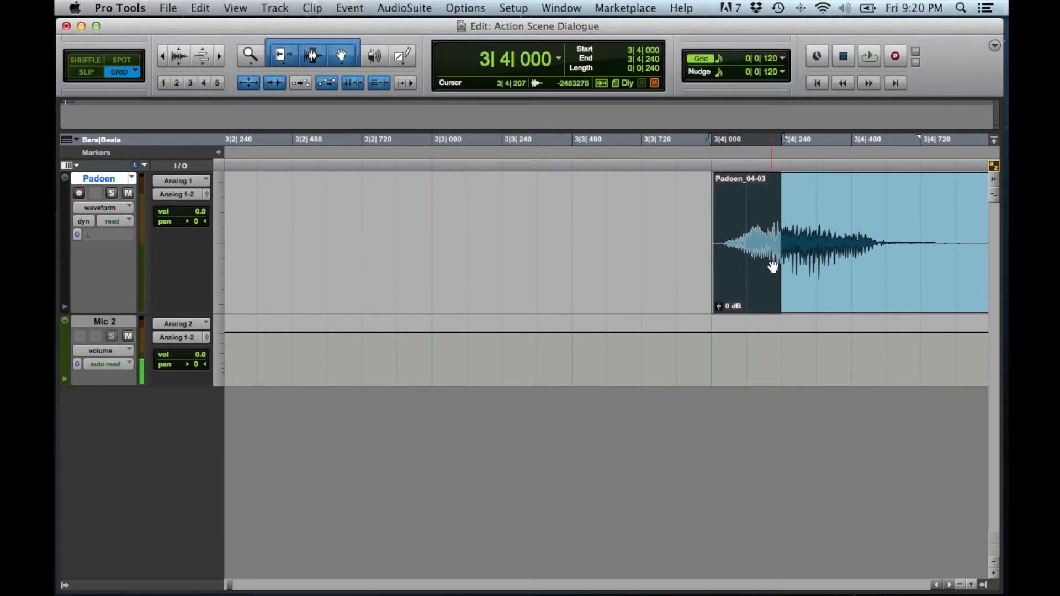
{"action": "key", "text": "ctrl+f"}
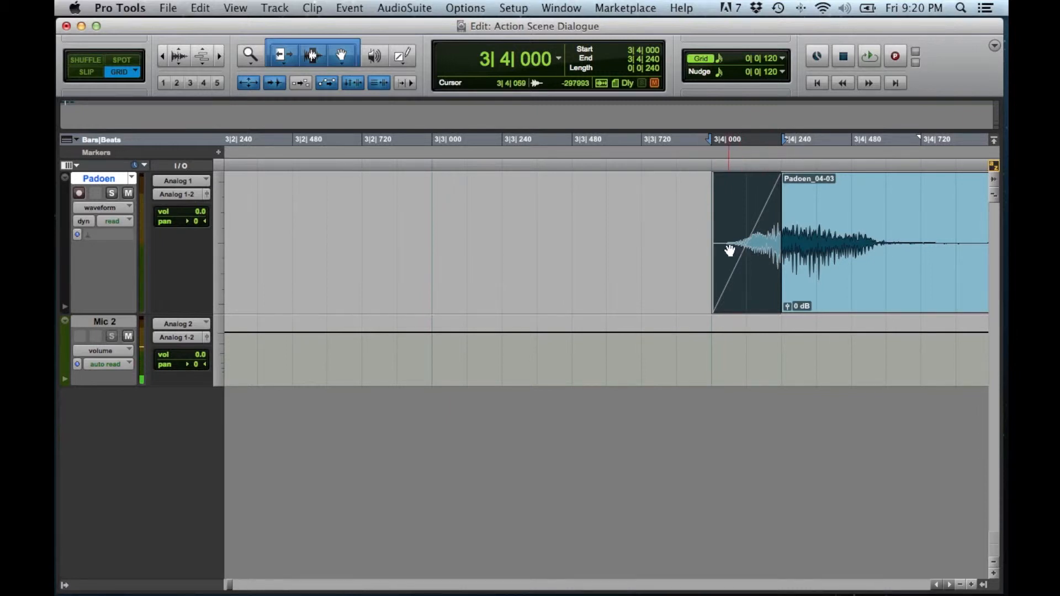
{"action": "key", "text": "ctrl+z"}
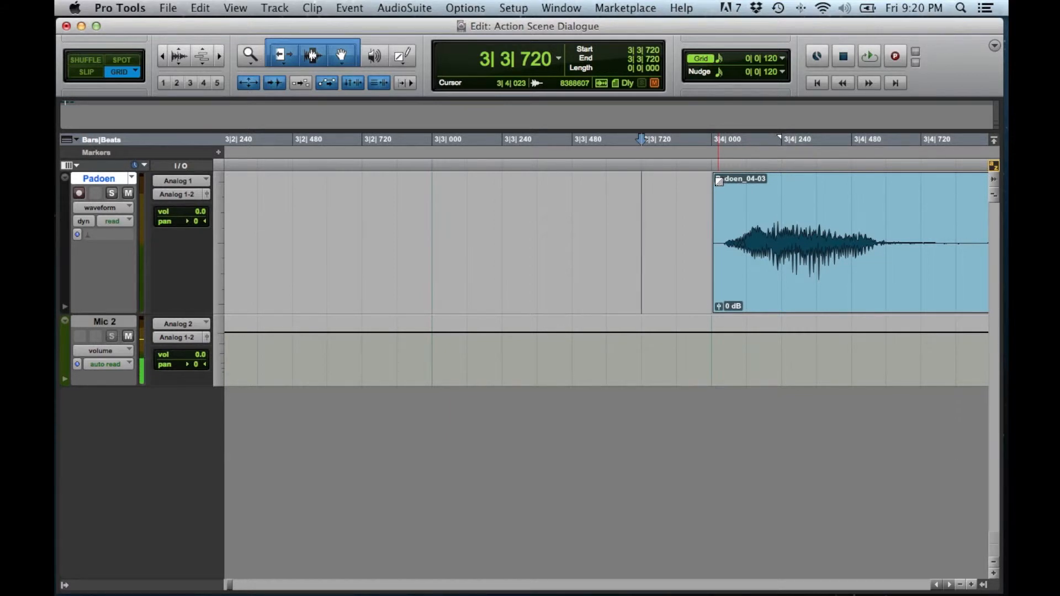
- Create a fade-in with the Smart Tool from the second dialogue clip's upper corner to 3|4|240
{"action": "left_click_drag", "start_coordinate": [719, 181], "coordinate": [768, 194]}
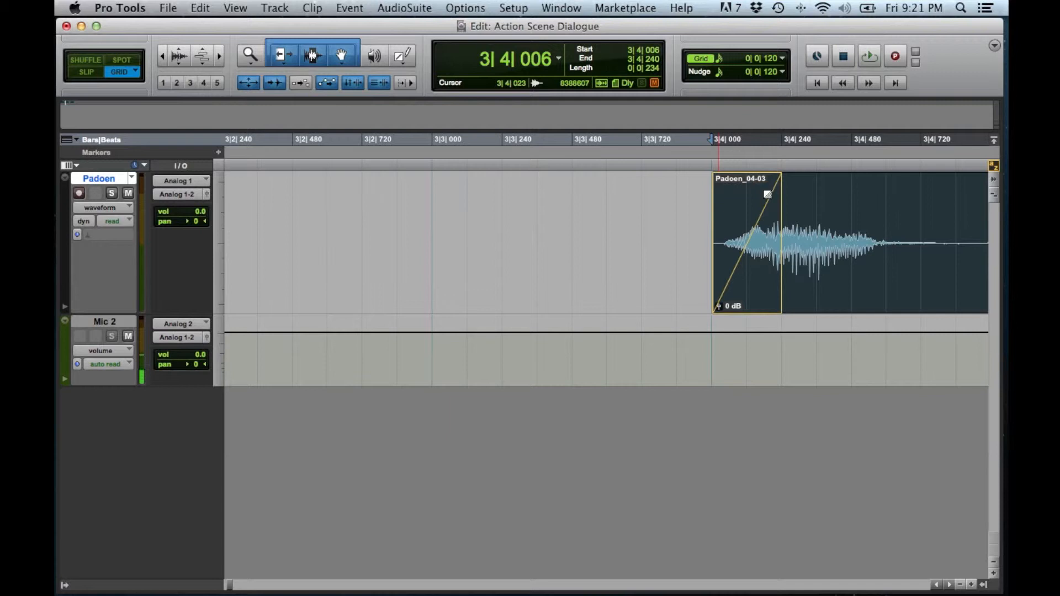
{"action": "left_click", "coordinate": [778, 232]}
{"action": "mouse_move", "coordinate": [778, 233]}
{"action": "left_mouse_down"}
{"action": "mouse_move", "coordinate": [812, 233]}
{"action": "mouse_move", "coordinate": [789, 234]}
{"action": "left_mouse_up"}
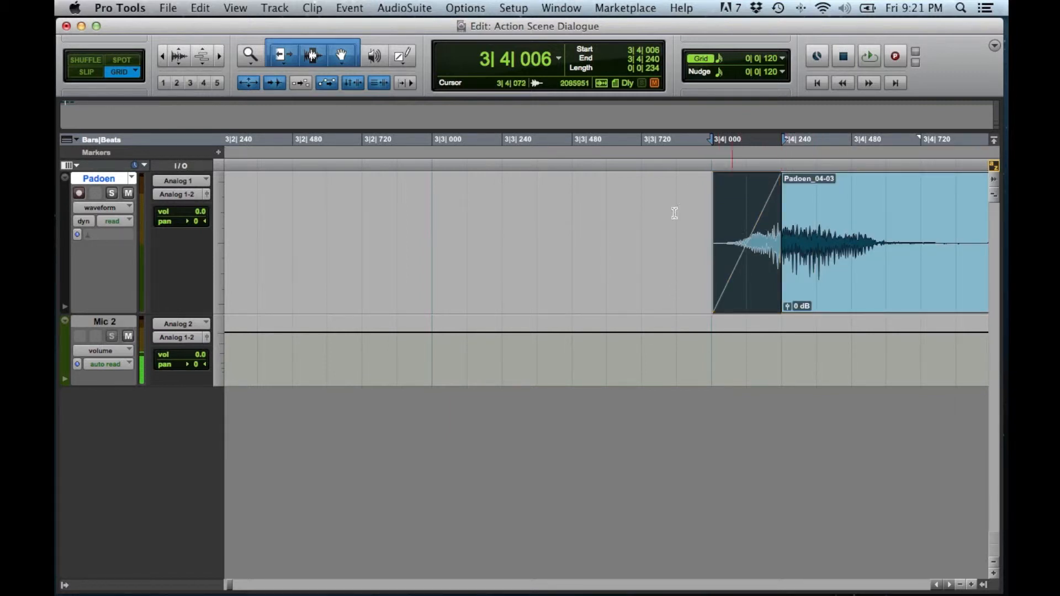
- Switch to the Trim tool alone, and reactivate the Smart Tool
{"action": "left_click", "coordinate": [288, 58]}
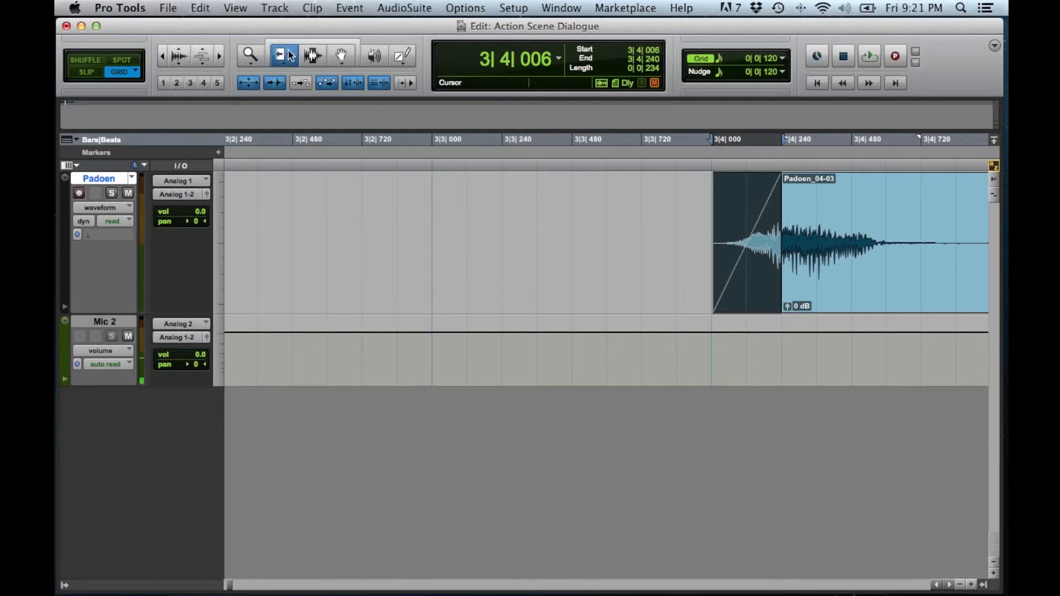
{"action": "left_click", "coordinate": [311, 42]}
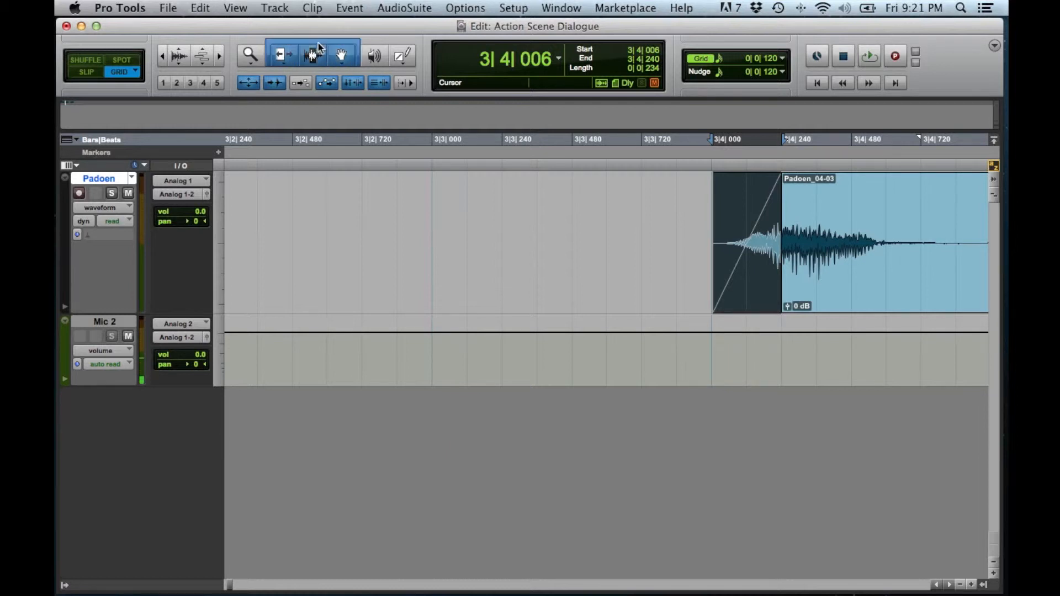
{"action": "left_click", "coordinate": [670, 233]}
- Solo the dialogue track and undo the fade-in at the start of the second clip
{"action": "left_click", "coordinate": [765, 272]}
{"action": "key", "text": "shift+s"}
{"action": "key", "text": "super+s"}
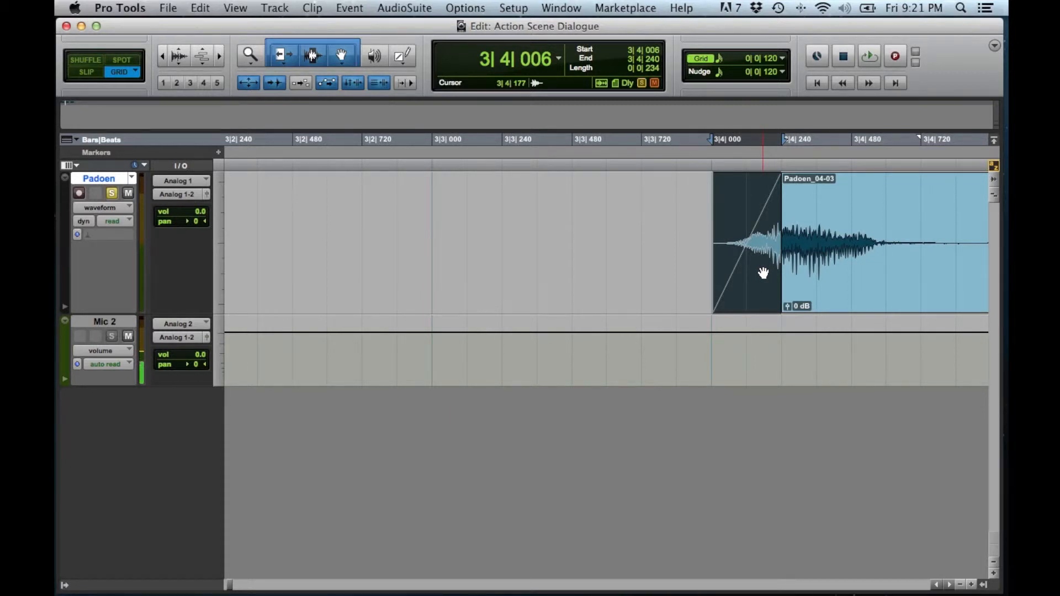
{"action": "key", "text": "super+z"}
{"action": "left_click", "coordinate": [692, 237]}
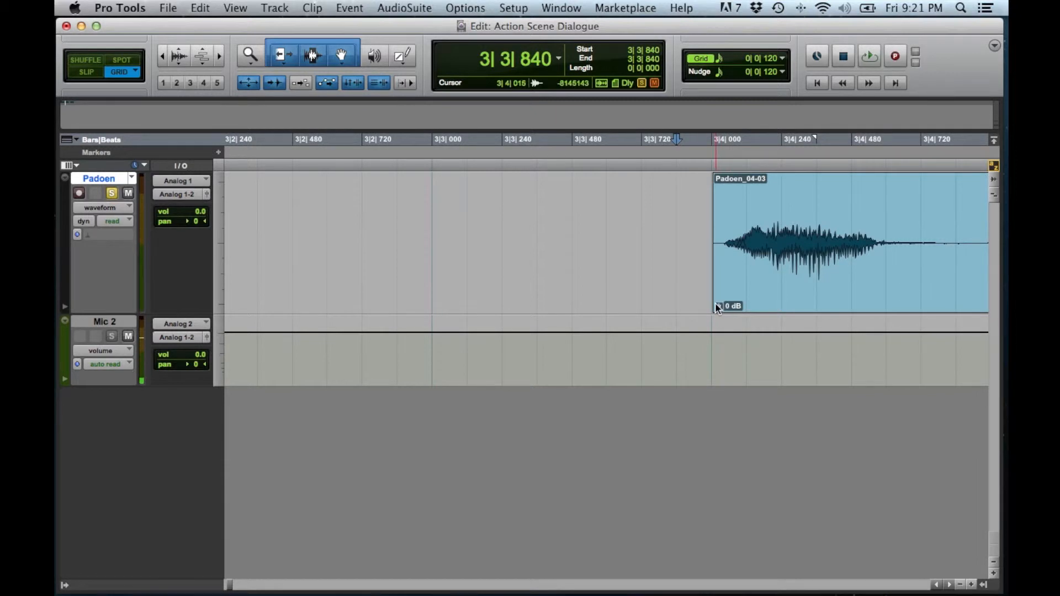
- Try a Smart Tool crossfade from the second dialogue clip's lower corner, extending it to 3|4|240
{"action": "left_click", "coordinate": [717, 307]}
{"action": "left_click_drag", "start_coordinate": [714, 310], "coordinate": [770, 282]}
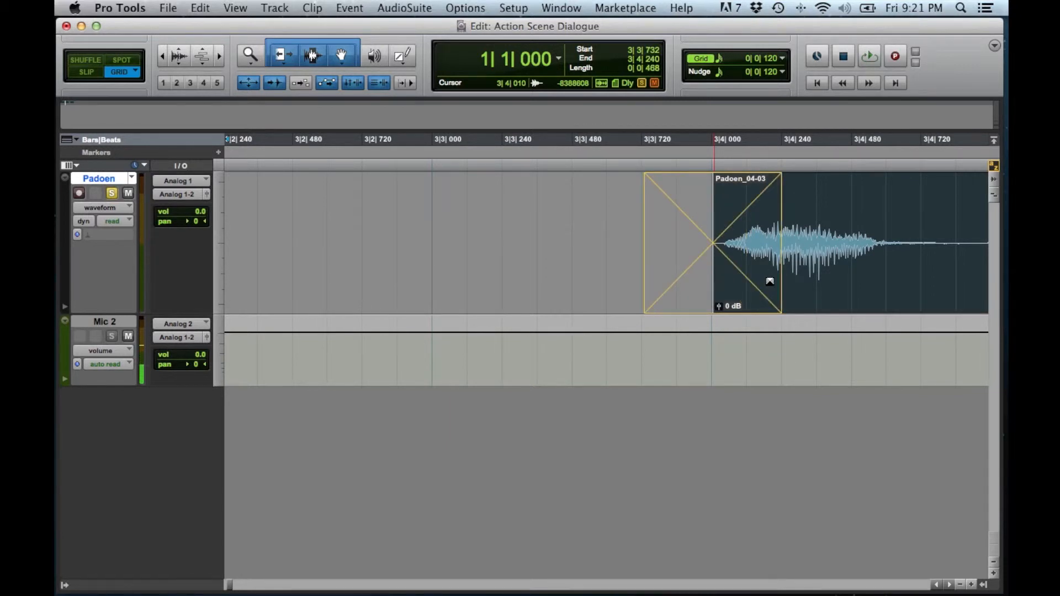
{"action": "left_click_drag", "start_coordinate": [770, 282], "coordinate": [770, 282]}
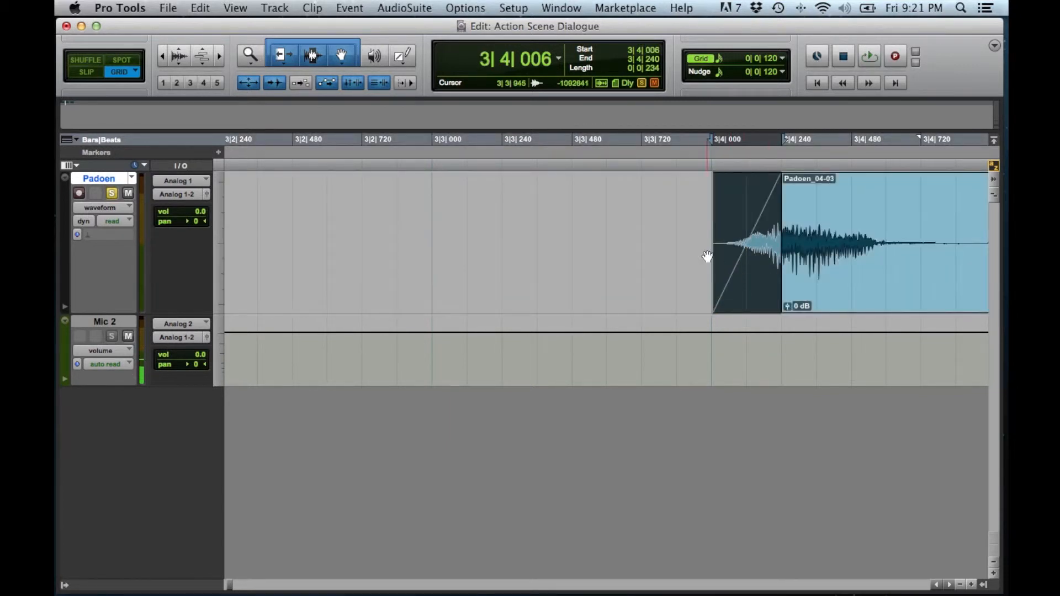
- Open the Fades settings for the second clip's fade-in, compare the curve with the clip, and cancel
{"action": "key", "text": "r"}
{"action": "key", "text": "t"}
{"action": "key", "text": "t"}
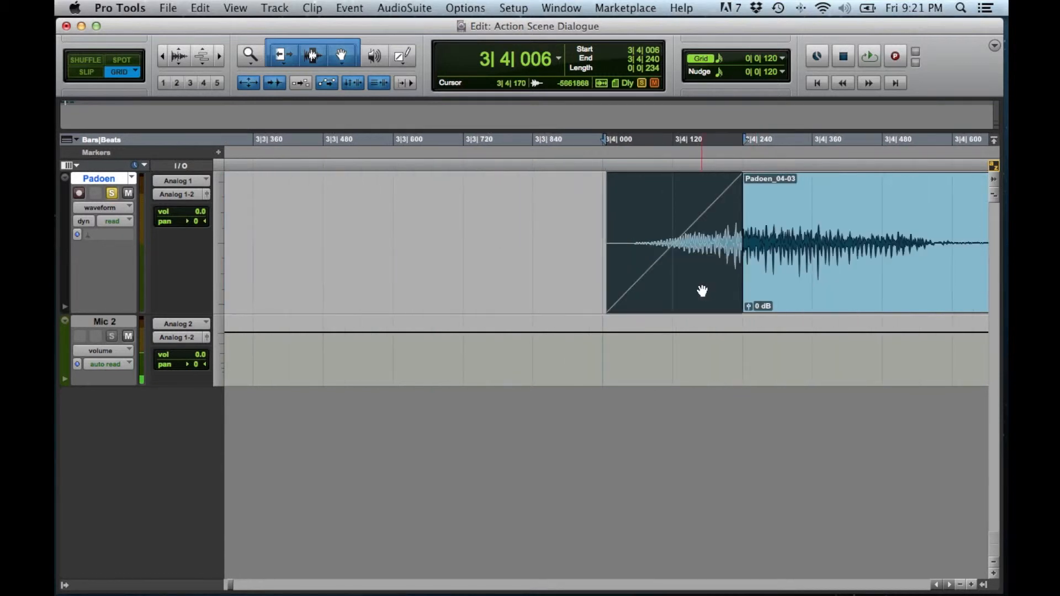
{"action": "key", "text": "r"}
{"action": "double_click", "coordinate": [643, 283]}
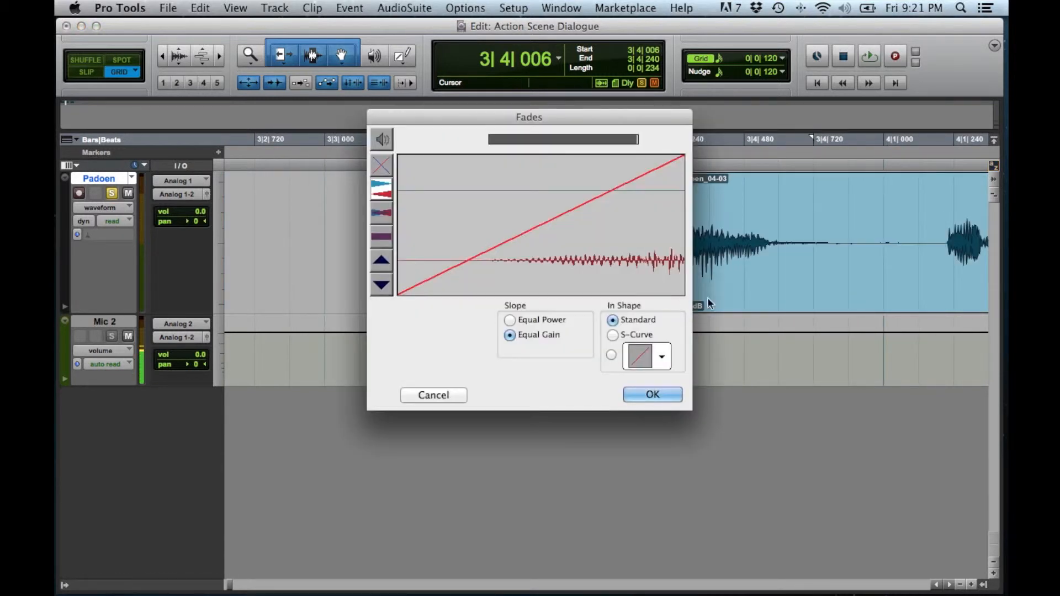
{"action": "left_click_drag", "start_coordinate": [492, 108], "coordinate": [370, 61]}
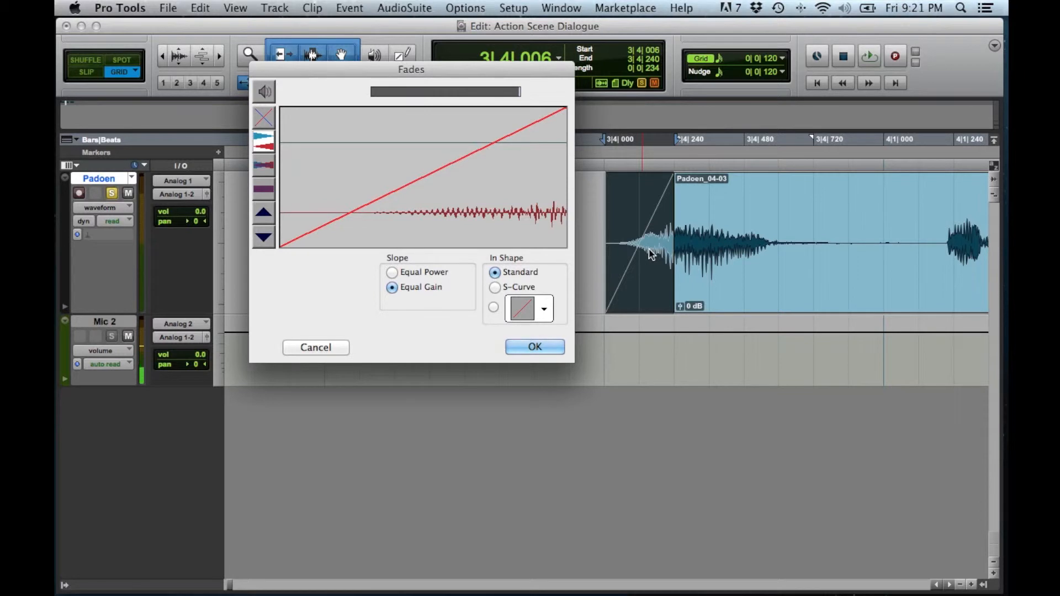
{"action": "left_click", "coordinate": [329, 346]}
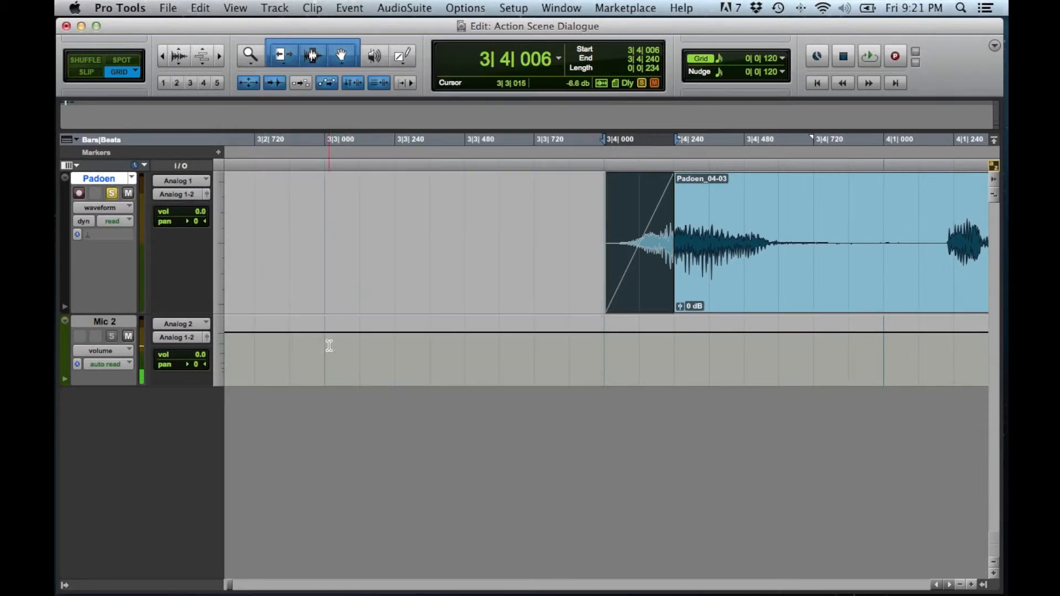
- Reopen the fade-in's settings, try the Equal Power slope, and set it back to Equal Gain
{"action": "double_click", "coordinate": [641, 264]}
{"action": "left_click_drag", "start_coordinate": [582, 112], "coordinate": [515, 25]}
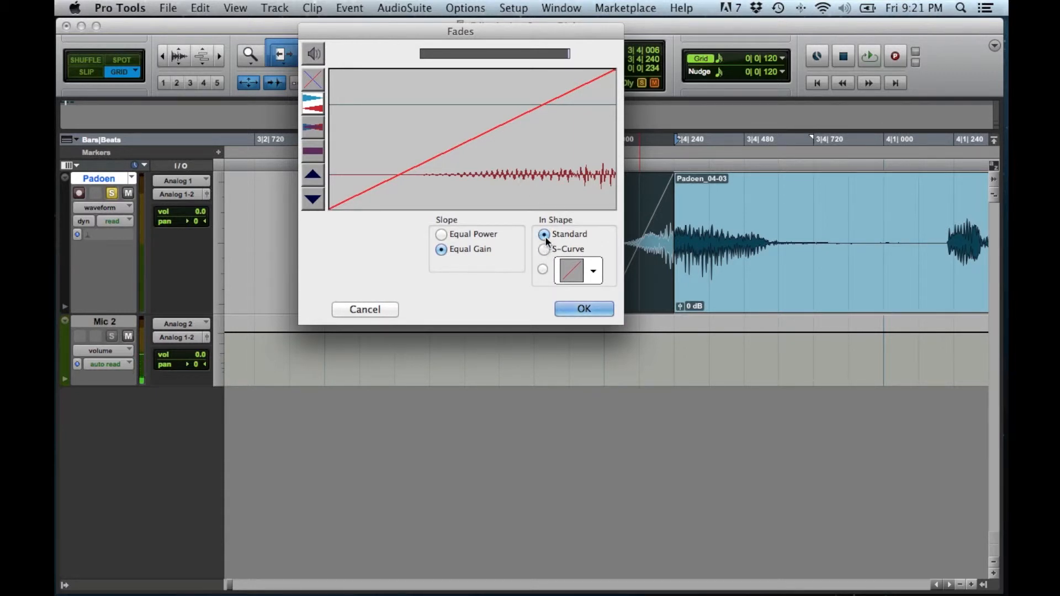
{"action": "left_click", "coordinate": [441, 234]}
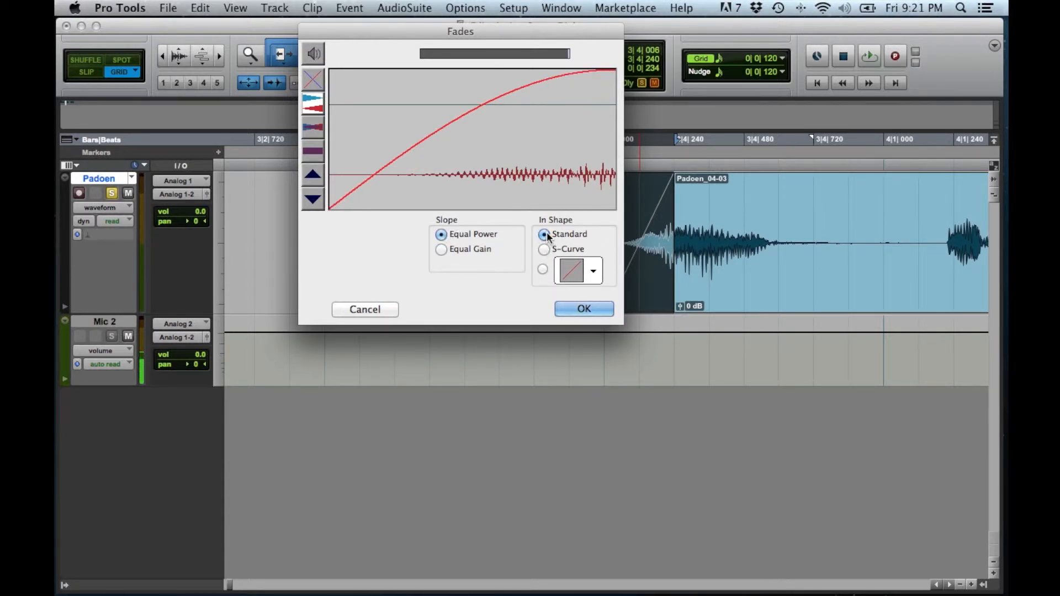
{"action": "left_click", "coordinate": [441, 251]}
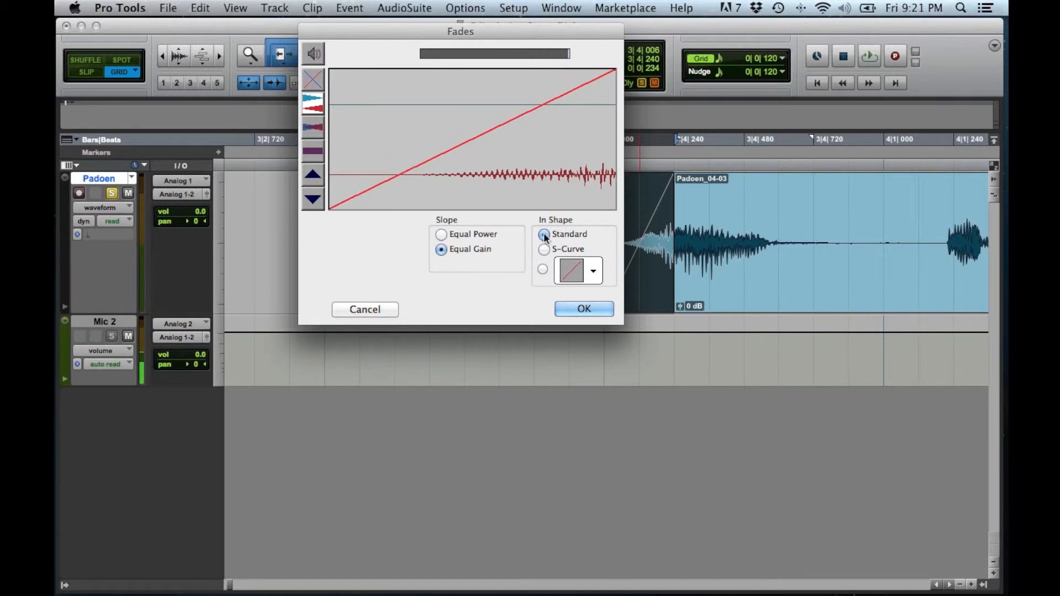
- Adjust the standard fade-in curve, switch its shape to S-Curve, and adjust that curve
{"action": "left_click_drag", "start_coordinate": [469, 138], "coordinate": [475, 160]}
{"action": "left_click", "coordinate": [544, 249]}
{"action": "mouse_move", "coordinate": [484, 149]}
{"action": "left_mouse_down"}
{"action": "mouse_move", "coordinate": [469, 127]}
{"action": "mouse_move", "coordinate": [497, 177]}
{"action": "mouse_move", "coordinate": [469, 133]}
{"action": "mouse_move", "coordinate": [497, 176]}
{"action": "mouse_move", "coordinate": [475, 138]}
{"action": "mouse_move", "coordinate": [491, 159]}
{"action": "left_mouse_up"}
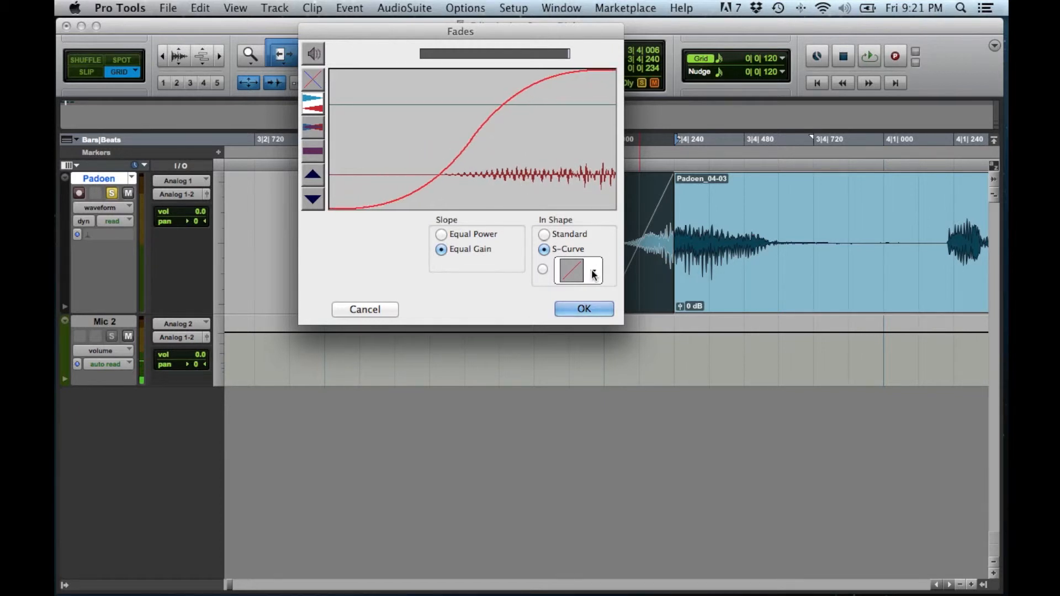
- Apply a preset fade-in shape whose curve rises quickly at first and levels off toward the end
{"action": "left_click", "coordinate": [543, 269]}
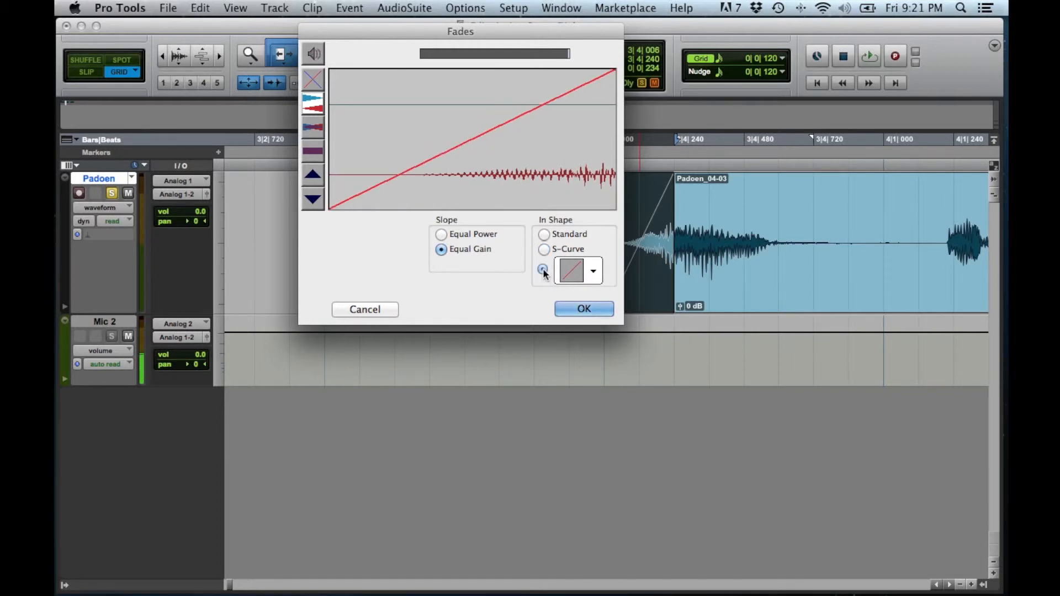
{"action": "left_click", "coordinate": [594, 271]}
{"action": "left_click", "coordinate": [592, 222]}
{"action": "left_click", "coordinate": [591, 267]}
{"action": "left_click", "coordinate": [586, 294]}
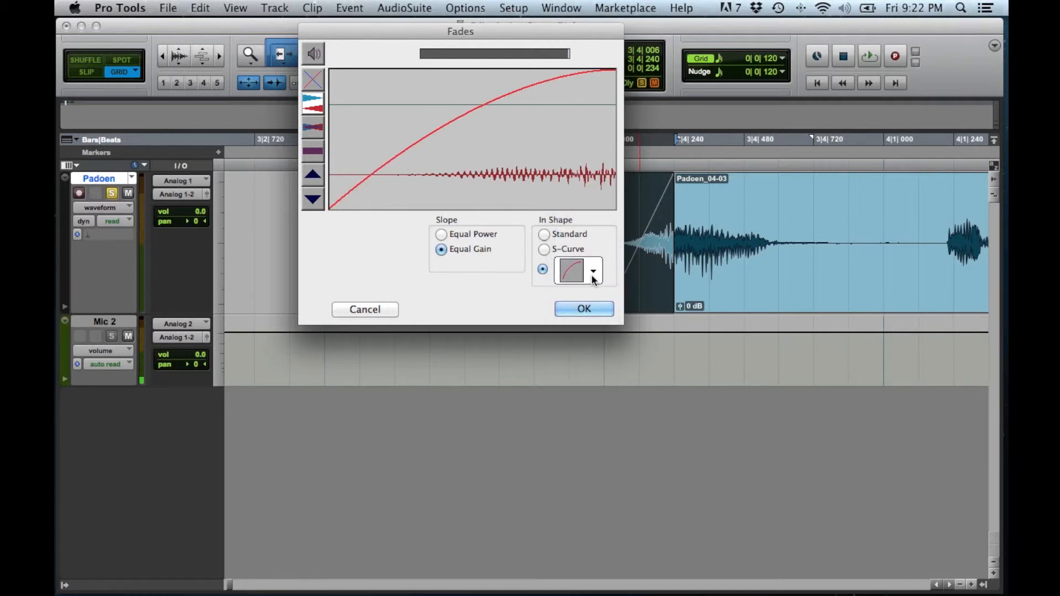
{"action": "left_click", "coordinate": [594, 307]}
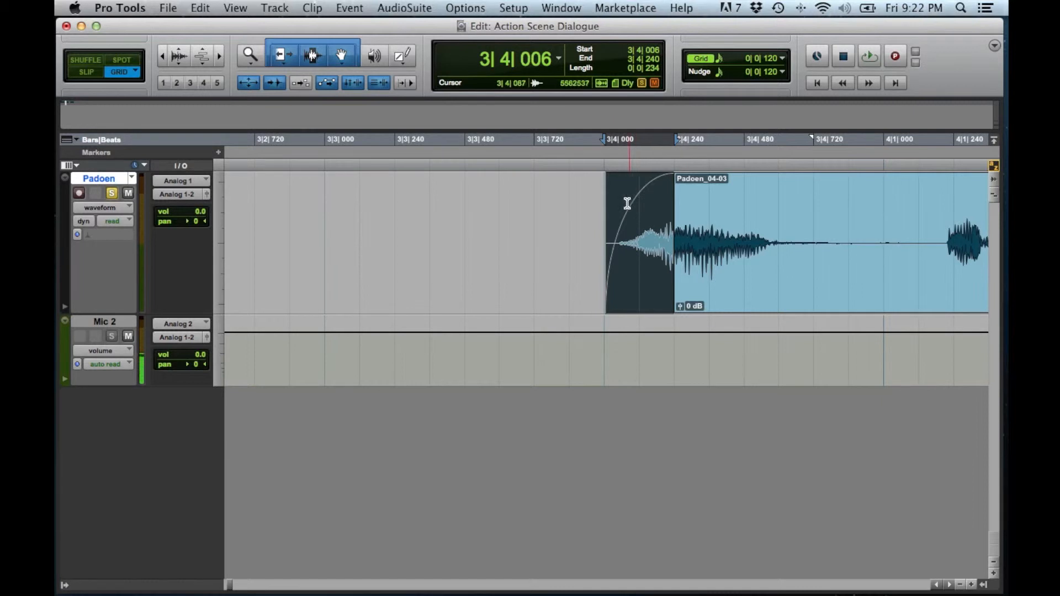
- Undo the fade-in's curve change and the fade-in itself on the second dialogue clip
{"action": "scroll", "coordinate": [542, 222], "scroll_direction": "left", "scroll_amount": 2}
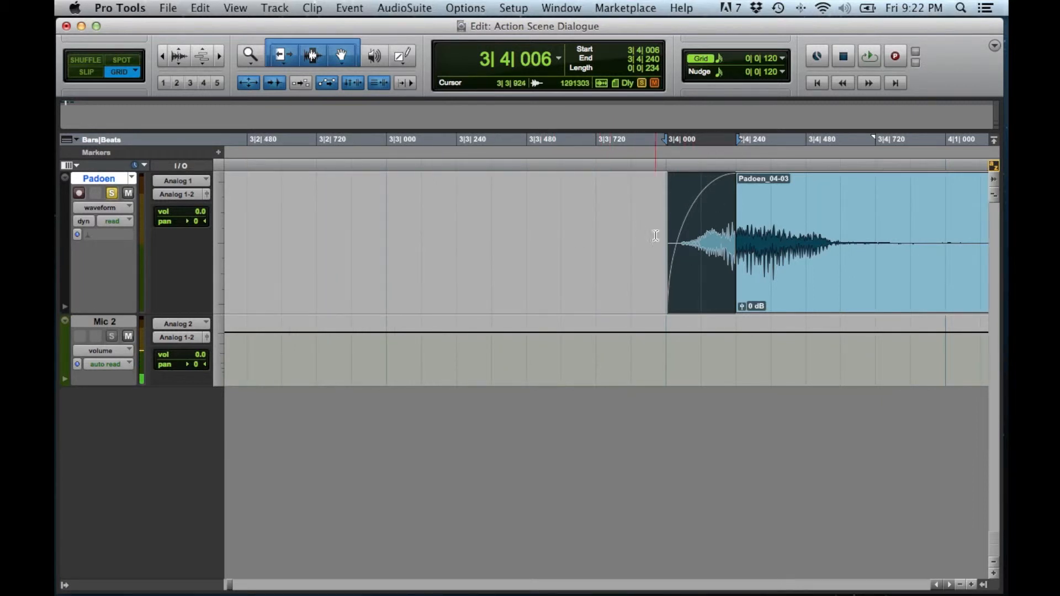
{"action": "key", "text": "super+z"}
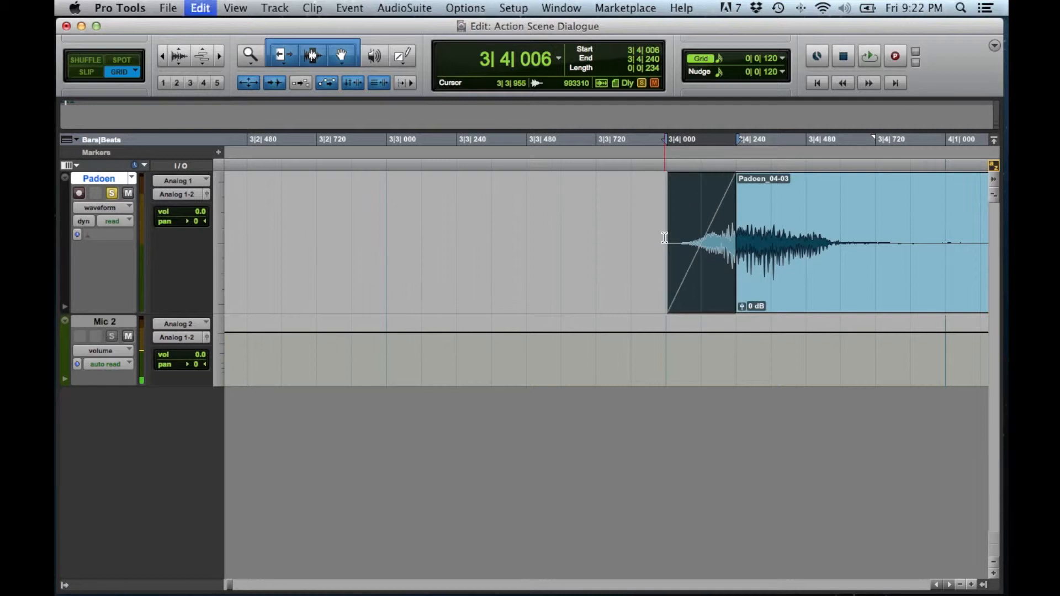
{"action": "scroll", "coordinate": [667, 239], "scroll_direction": "right", "scroll_amount": 2}
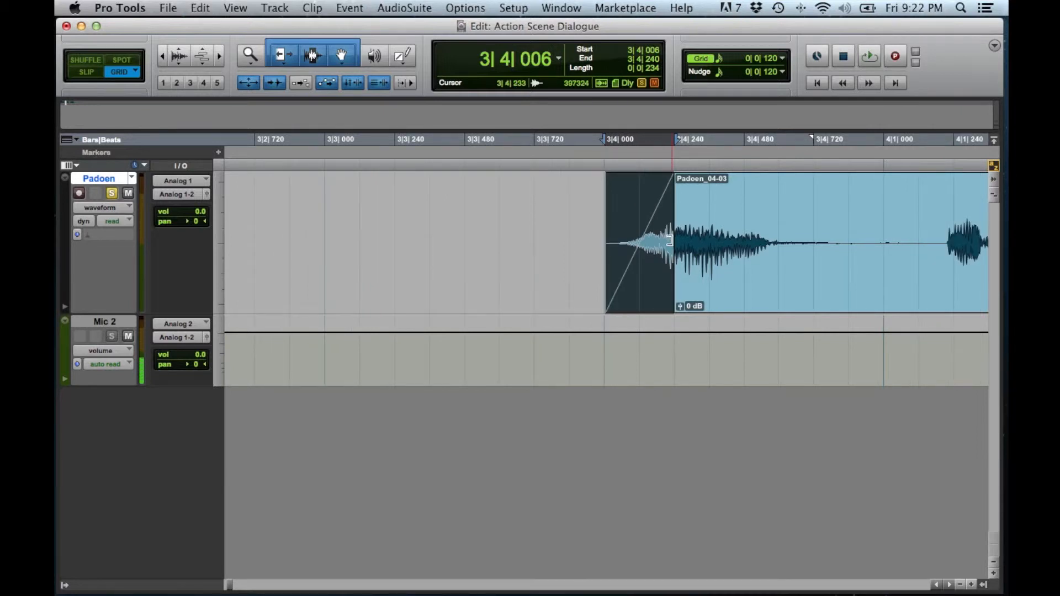
{"action": "key", "text": "super+z"}
- Place the edit cursor at 3|3|840 before the second clip and turn off solo on the dialogue track
{"action": "left_click", "coordinate": [558, 222]}
{"action": "key", "text": "r"}
{"action": "key", "text": "t"}
{"action": "key", "text": "t"}
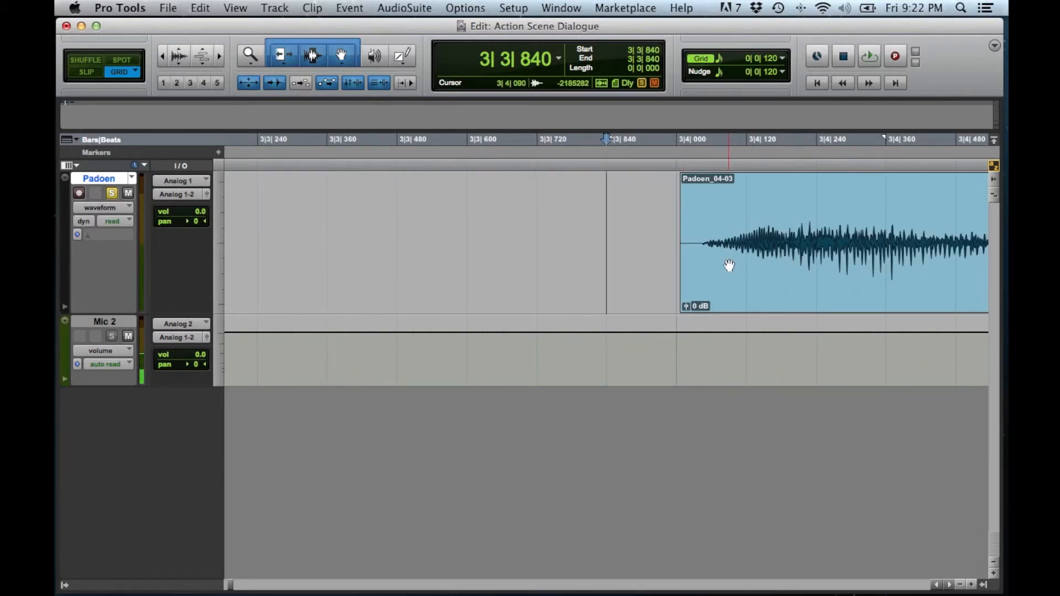
{"action": "left_click", "coordinate": [112, 193]}
{"action": "key", "text": "r"}
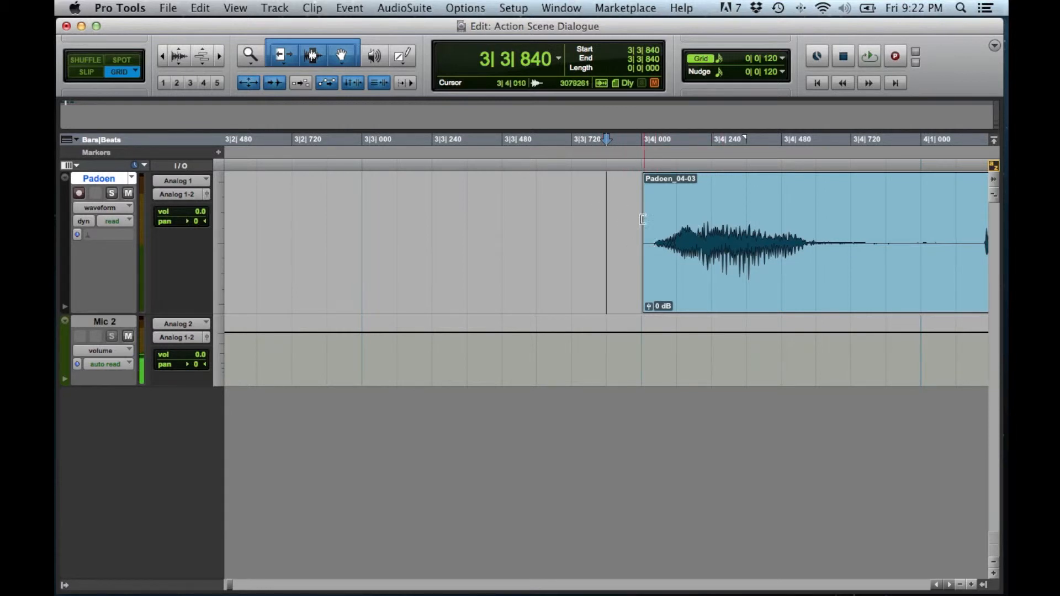
{"action": "key", "text": "super+bracketleft"}
{"action": "key", "text": "super+bracketleft"}
{"action": "key", "text": "super+bracketleft"}
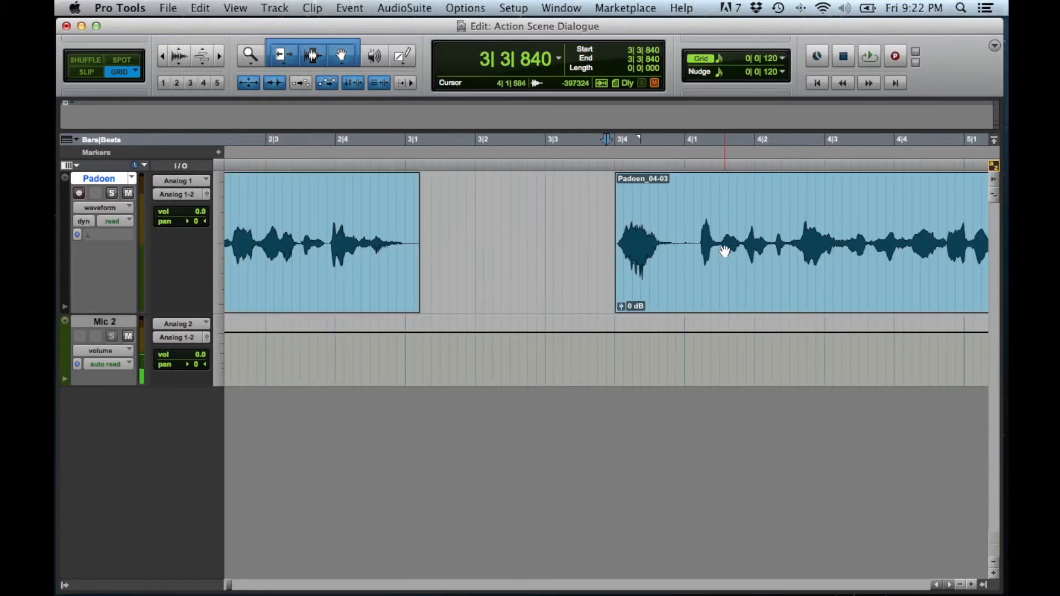
{"action": "key", "text": "super+bracketleft"}
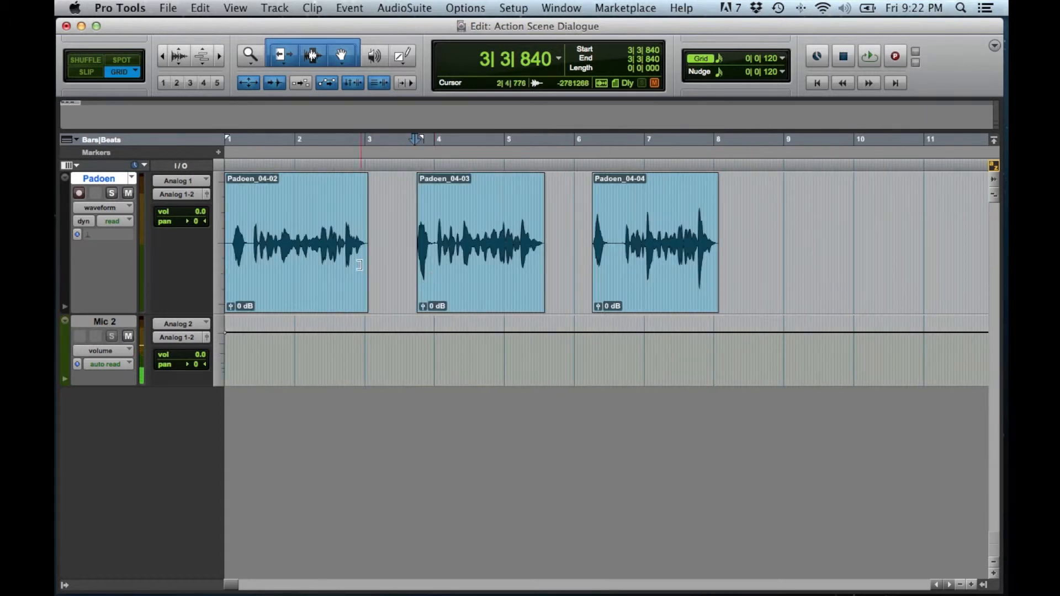
{"action": "left_click", "coordinate": [219, 241]}
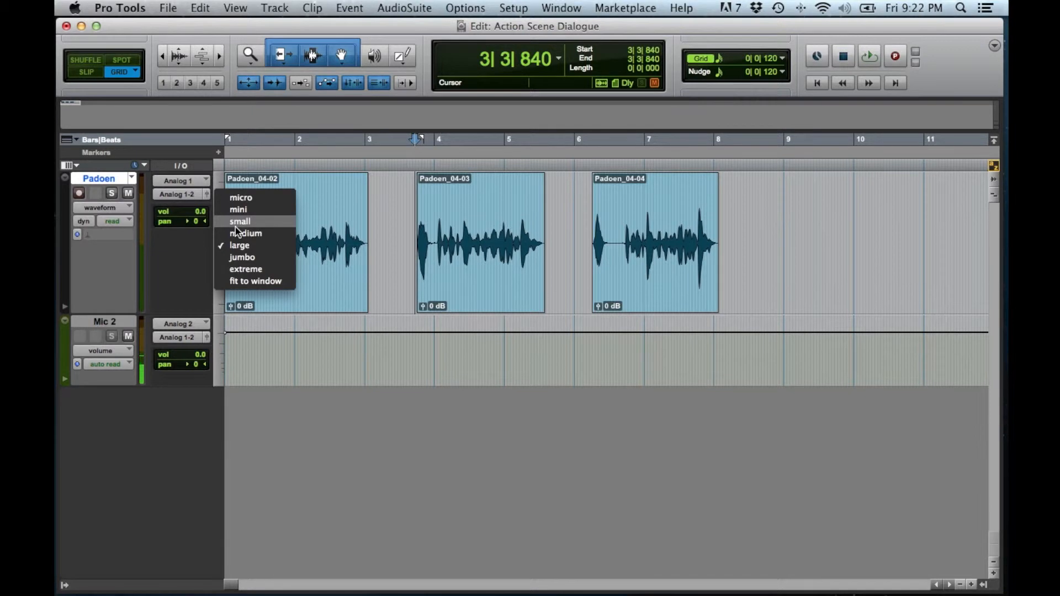
{"action": "left_click", "coordinate": [548, 239]}
{"action": "scroll", "coordinate": [569, 218], "scroll_direction": "right", "scroll_amount": 3}
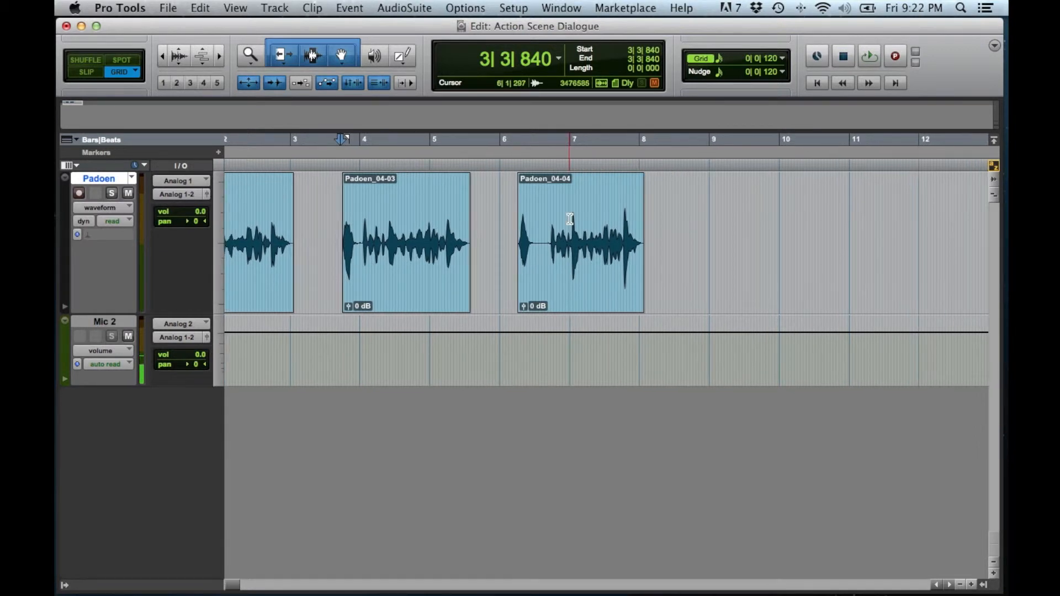
{"action": "scroll", "coordinate": [570, 222], "scroll_direction": "left", "scroll_amount": 3}
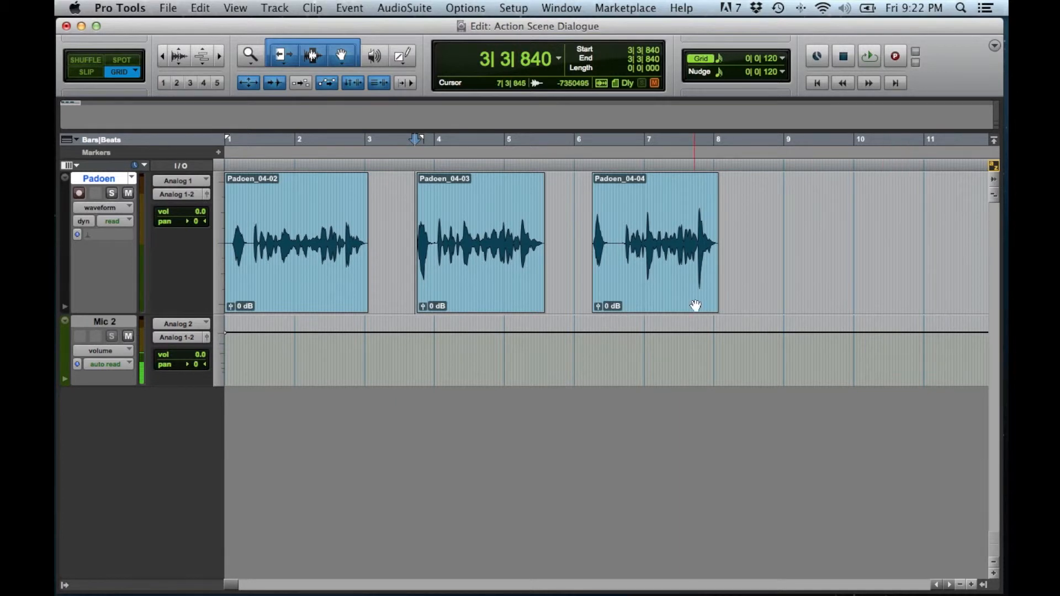
- Show the clips list, widen it, and clear its "leth" name filter so all clips are listed
{"action": "left_click", "coordinate": [985, 586]}
{"action": "left_click_drag", "start_coordinate": [923, 214], "coordinate": [801, 214]}
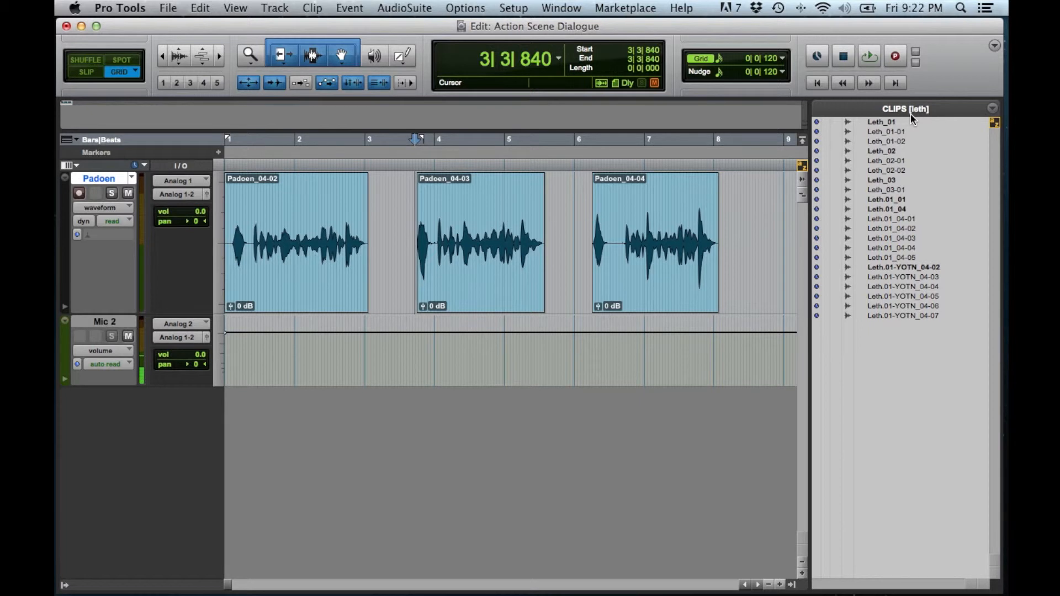
{"action": "left_click", "coordinate": [992, 109]}
{"action": "left_click", "coordinate": [679, 117]}
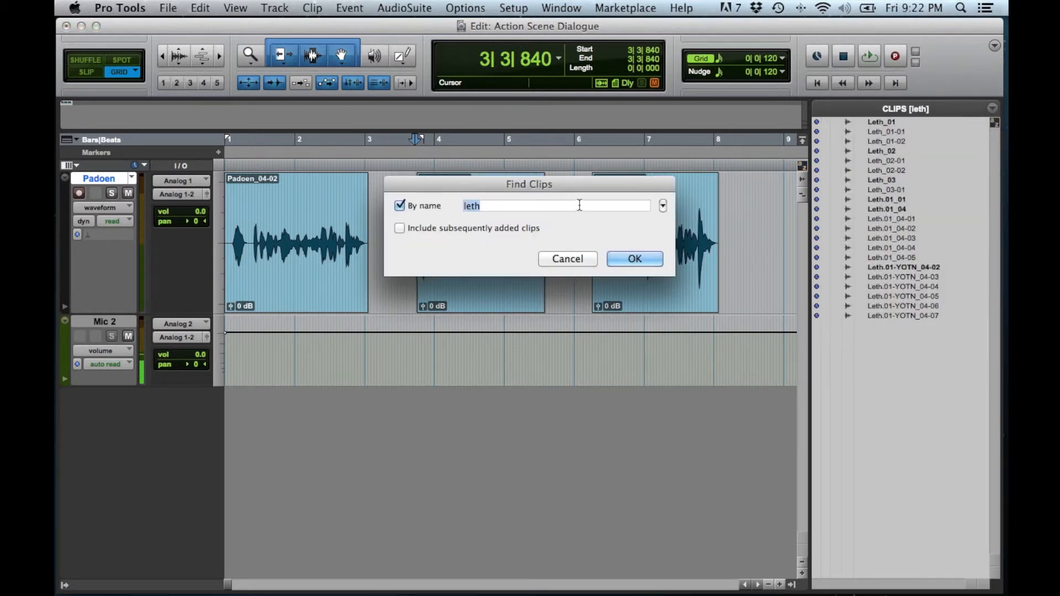
{"action": "key", "text": "BackSpace"}
{"action": "left_click", "coordinate": [635, 259]}
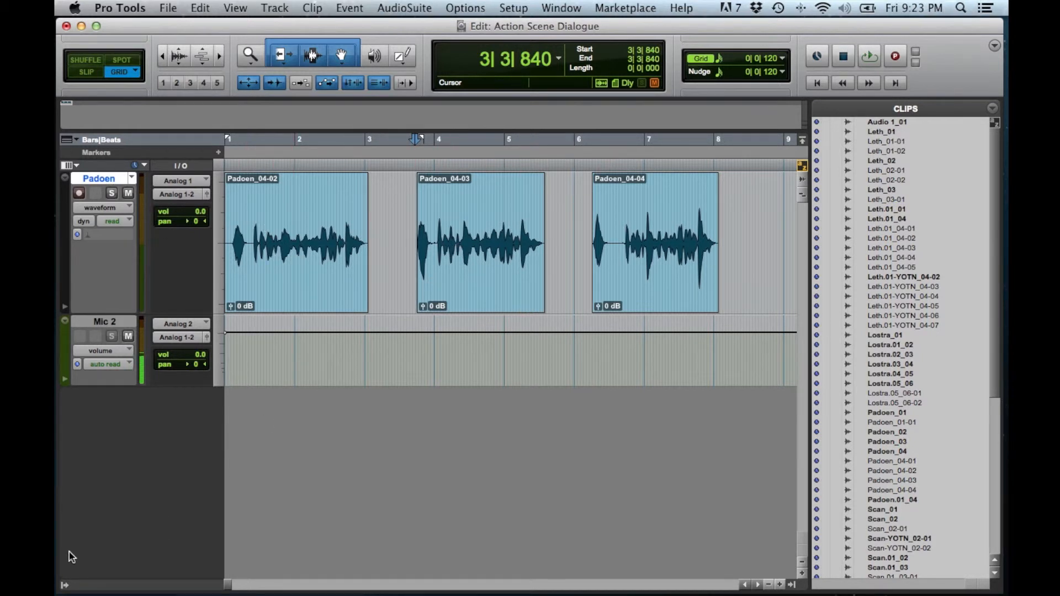
- Open the track list, unhide all hidden tracks, and look through the clips on every track
{"action": "left_click", "coordinate": [64, 586]}
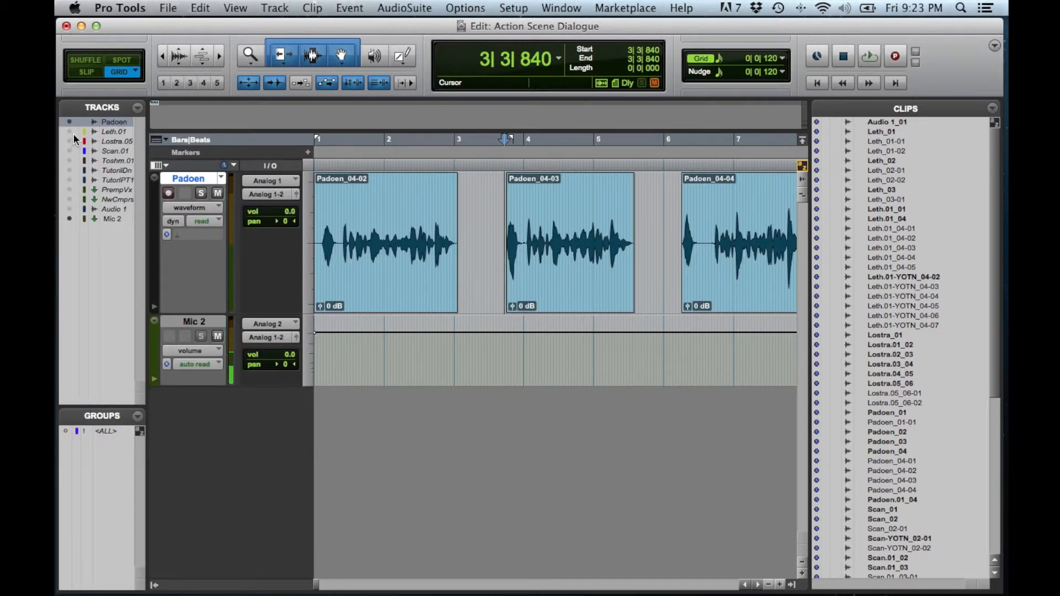
{"action": "left_click_drag", "start_coordinate": [69, 160], "coordinate": [68, 208]}
{"action": "scroll", "coordinate": [420, 376], "scroll_direction": "down", "scroll_amount": 5}
{"action": "scroll", "coordinate": [414, 332], "scroll_direction": "down", "scroll_amount": 3}
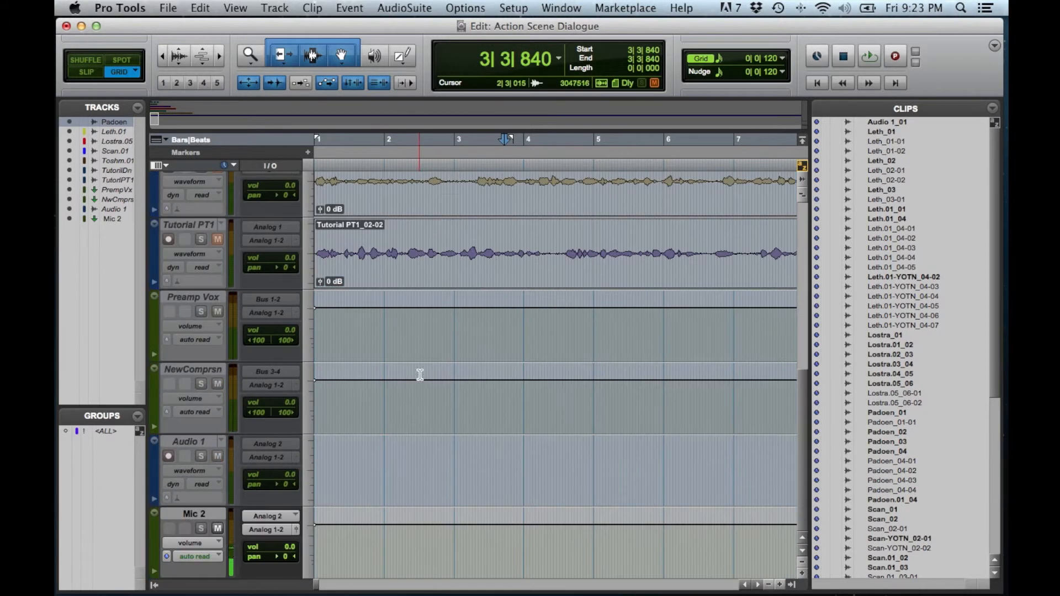
{"action": "scroll", "coordinate": [406, 281], "scroll_direction": "up", "scroll_amount": 10}
{"action": "scroll", "coordinate": [420, 381], "scroll_direction": "down", "scroll_amount": 10}
{"action": "scroll", "coordinate": [426, 371], "scroll_direction": "up", "scroll_amount": 4}
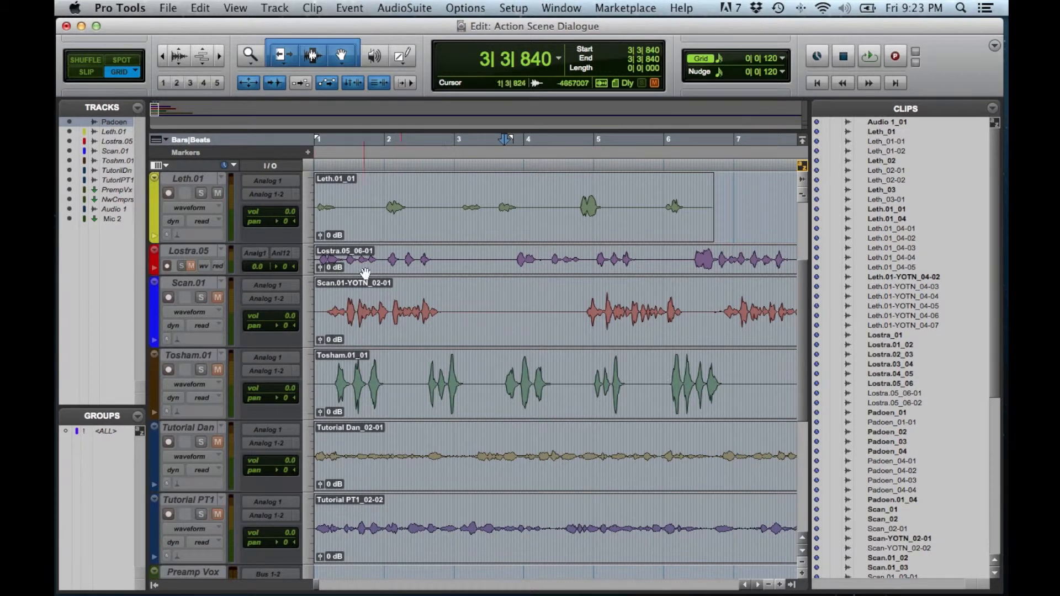
{"action": "scroll", "coordinate": [937, 279], "scroll_direction": "down", "scroll_amount": 5}
{"action": "scroll", "coordinate": [922, 262], "scroll_direction": "up", "scroll_amount": 5}
{"action": "scroll", "coordinate": [905, 256], "scroll_direction": "up", "scroll_amount": 5}
{"action": "scroll", "coordinate": [552, 221], "scroll_direction": "up", "scroll_amount": 3}
- Hide all tracks except the Padoen dialogue track and Mic 2, and close the track list
{"action": "left_click_drag", "start_coordinate": [70, 132], "coordinate": [70, 210]}
{"action": "left_click", "coordinate": [155, 584]}
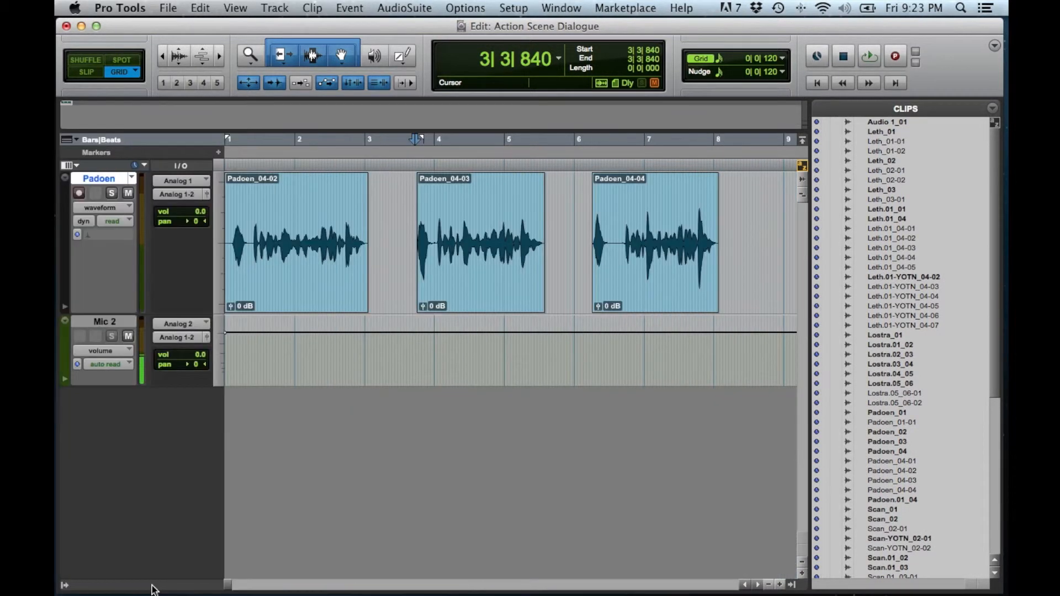
- Narrow the clips list slightly and find clips by the name "leth"
{"action": "left_click_drag", "start_coordinate": [808, 395], "coordinate": [845, 390]}
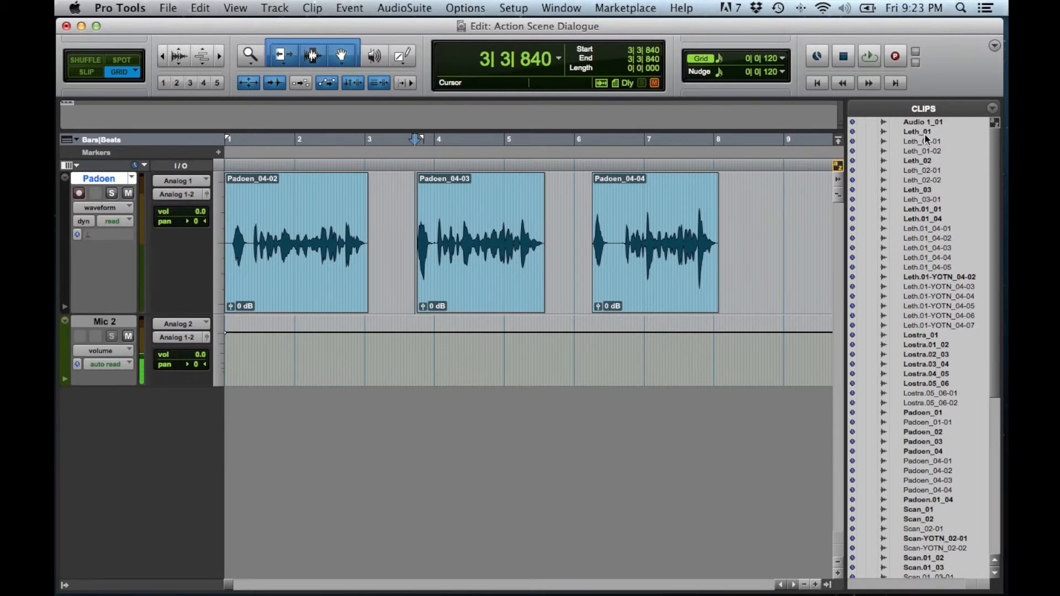
{"action": "left_click", "coordinate": [994, 109]}
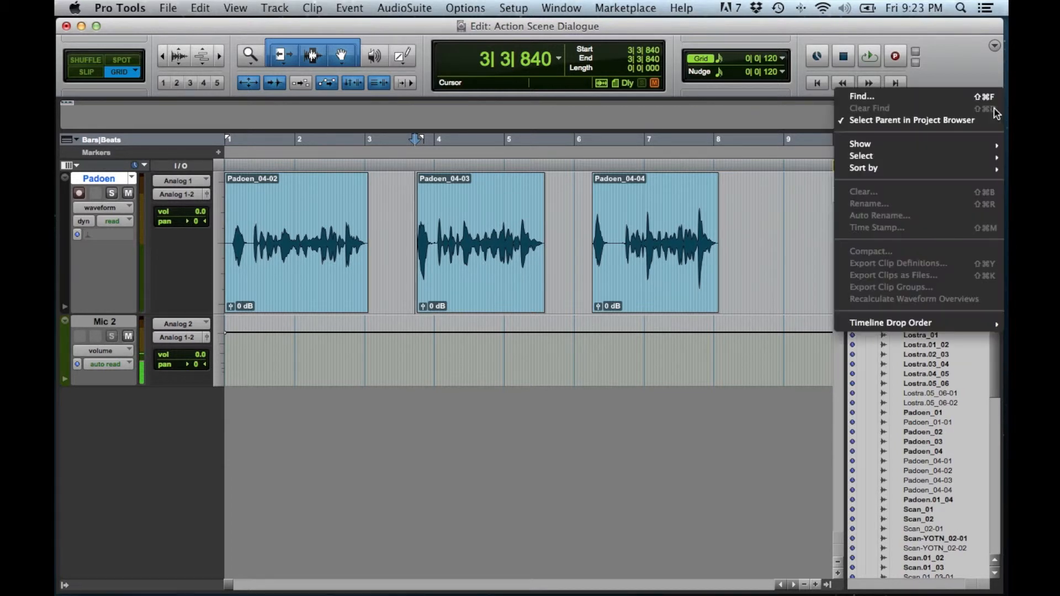
{"action": "left_click", "coordinate": [890, 98]}
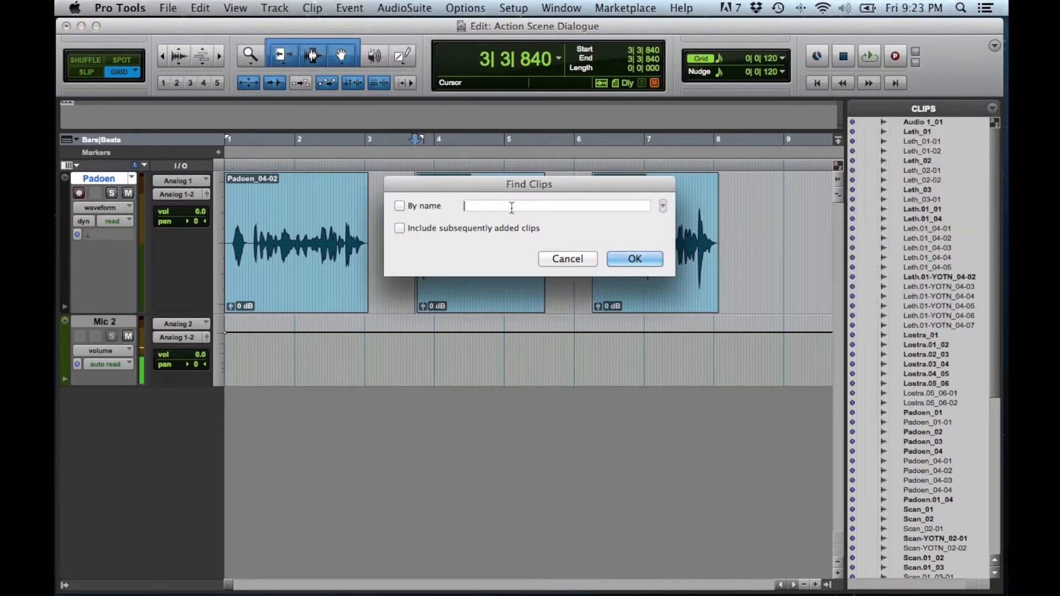
{"action": "left_click", "coordinate": [399, 207]}
{"action": "type", "text": "leth"}
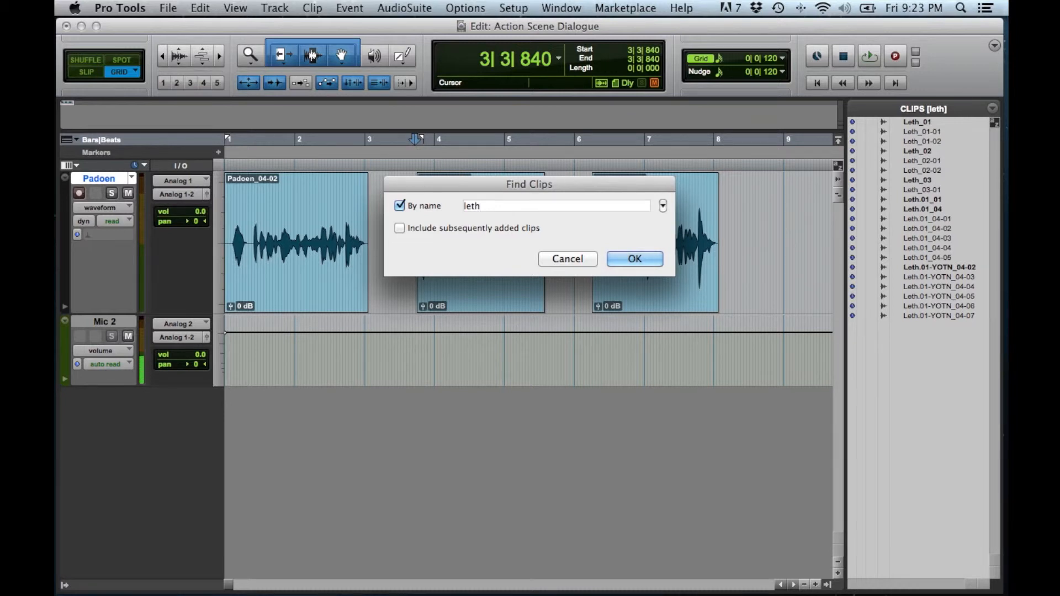
{"action": "key", "text": "Return"}
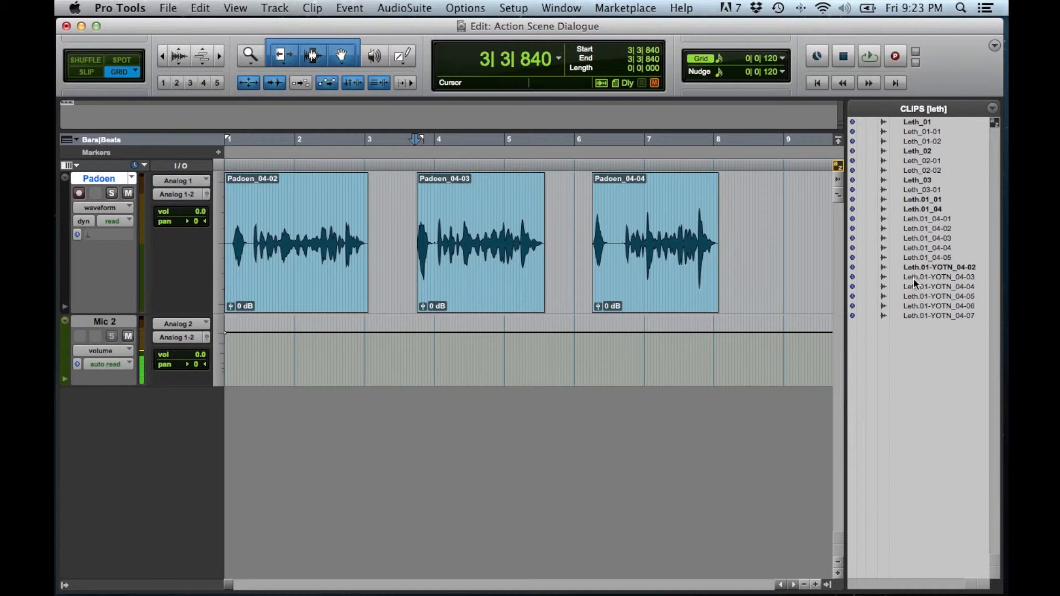
- Select all filtered clips from Leth_01 through Leth.01-YOTN_04-07 and view the commands available for them
{"action": "left_click", "coordinate": [916, 122]}
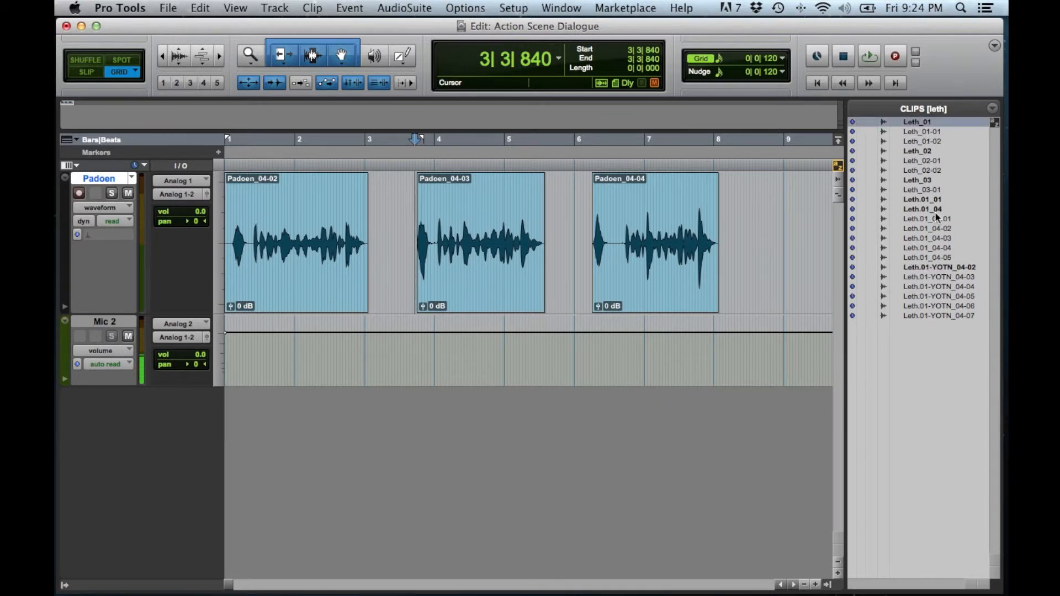
{"action": "left_click", "coordinate": [930, 313], "text": "shift"}
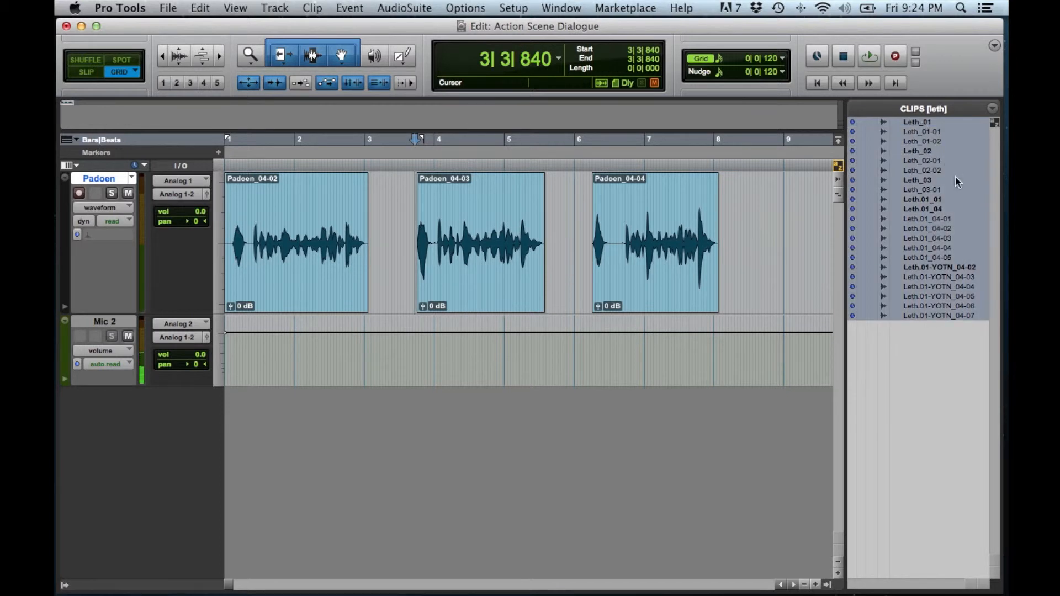
{"action": "left_click", "coordinate": [992, 109]}
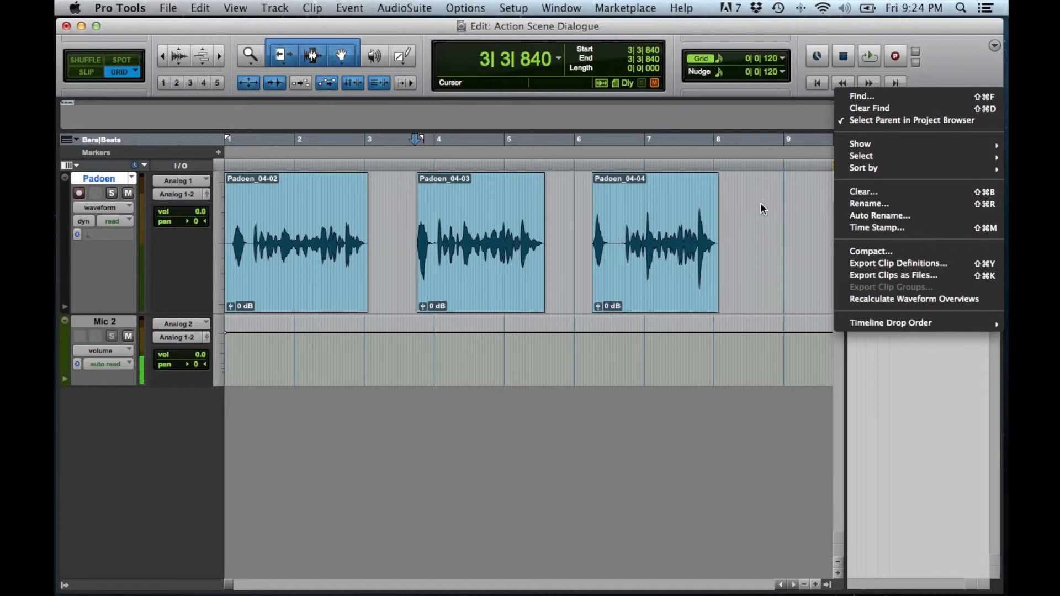
{"action": "left_click", "coordinate": [940, 41]}
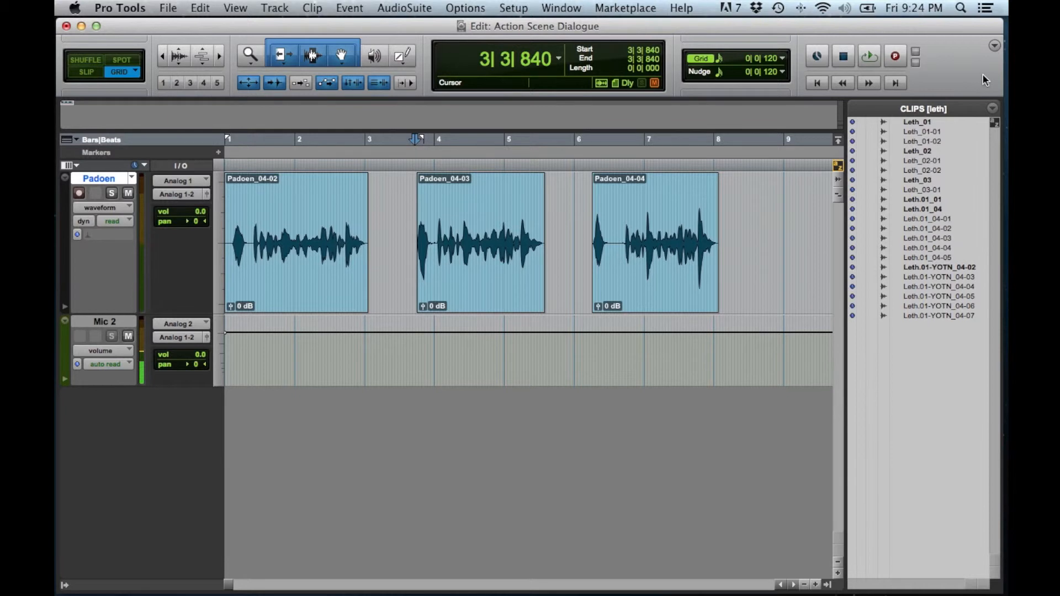
- Turn off the "leth" name filter in the clips list and look through the full list
{"action": "left_click", "coordinate": [992, 108]}
{"action": "left_click", "coordinate": [860, 97]}
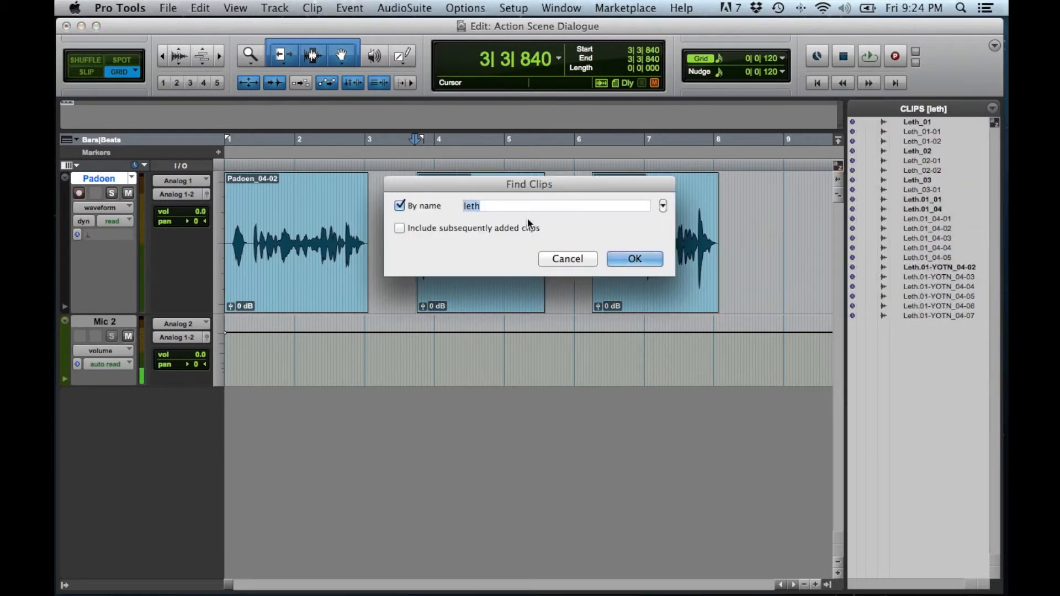
{"action": "left_click", "coordinate": [631, 259]}
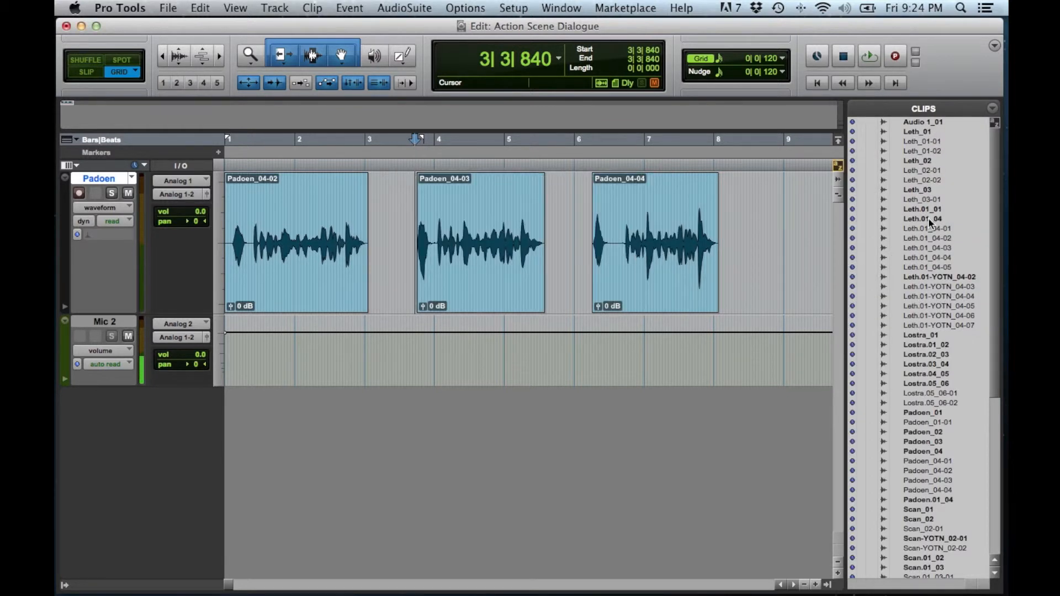
{"action": "scroll", "coordinate": [920, 138], "scroll_direction": "down", "scroll_amount": 10}
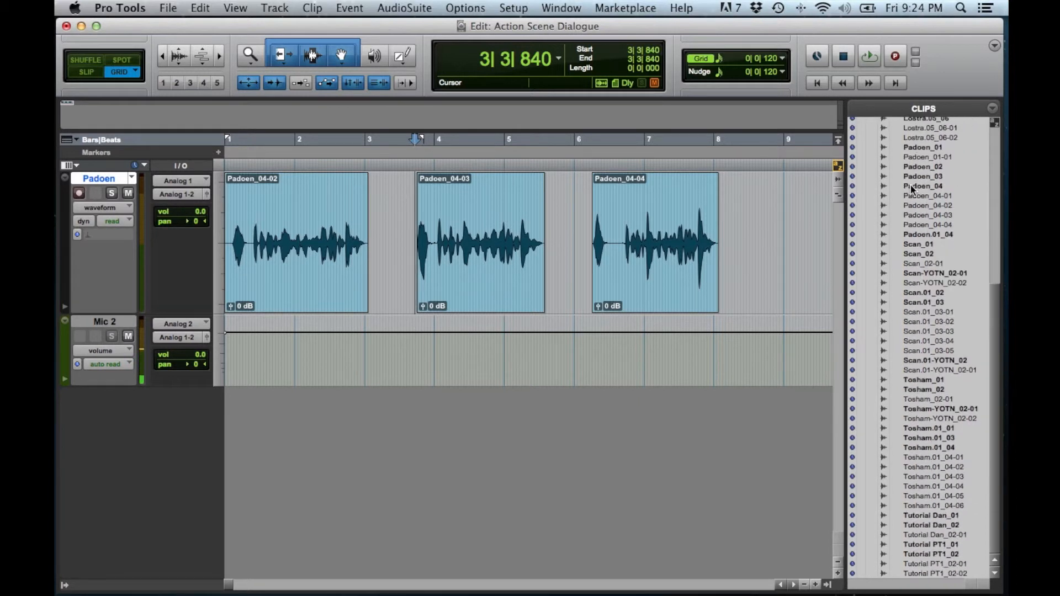
{"action": "scroll", "coordinate": [917, 182], "scroll_direction": "up", "scroll_amount": 10}
{"action": "scroll", "coordinate": [922, 199], "scroll_direction": "down", "scroll_amount": 9}
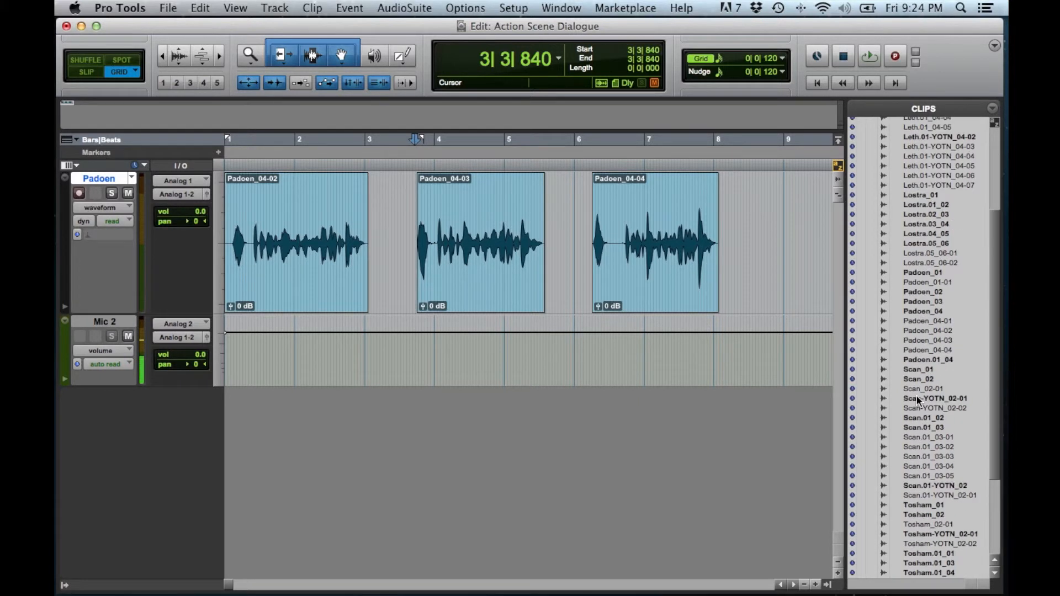
{"action": "scroll", "coordinate": [925, 271], "scroll_direction": "up", "scroll_amount": 9}
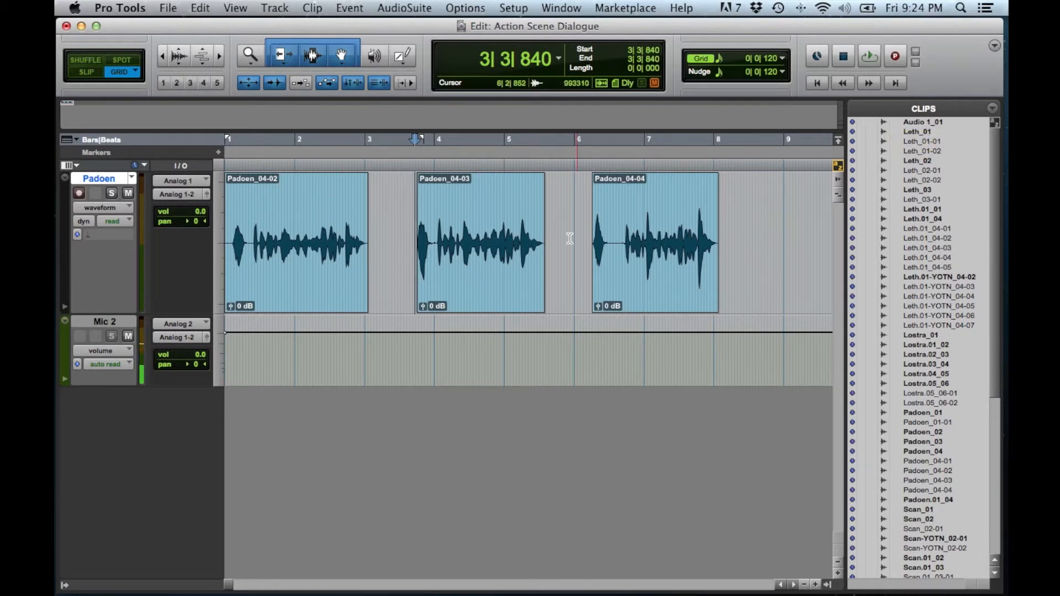
- Select all unused clips in the clips list and review which ones are selected
{"action": "left_click", "coordinate": [993, 108]}
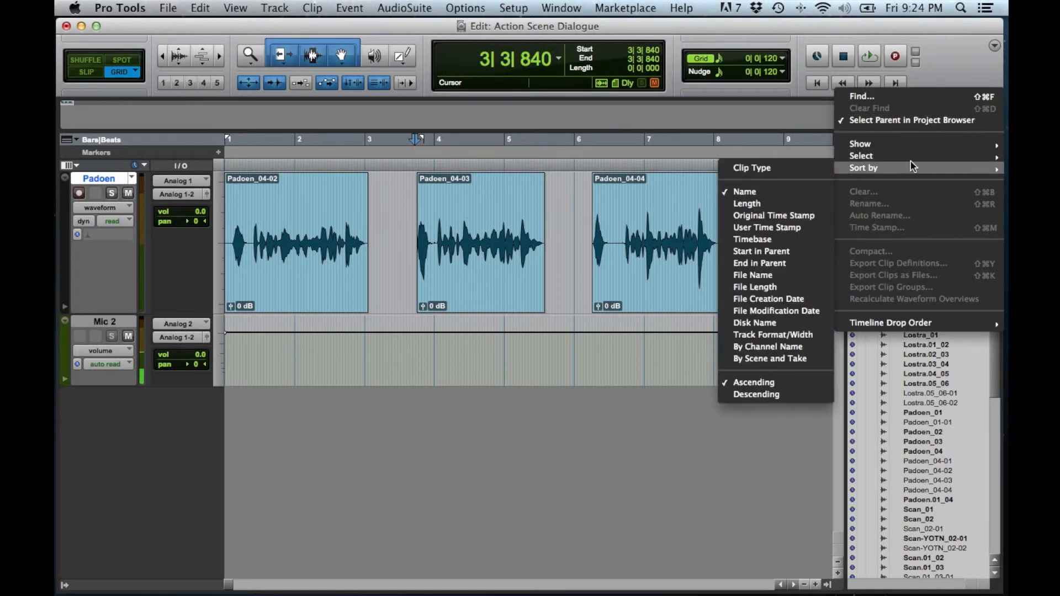
{"action": "mouse_move", "coordinate": [911, 157]}
{"action": "left_click", "coordinate": [992, 104]}
{"action": "left_click", "coordinate": [992, 103]}
{"action": "mouse_move", "coordinate": [879, 157]}
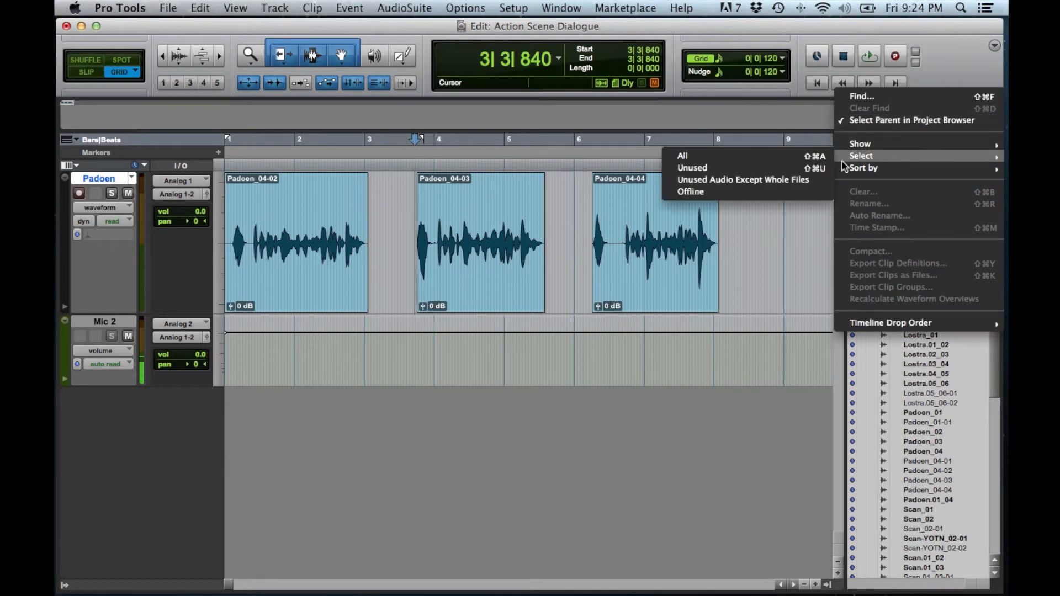
{"action": "left_click", "coordinate": [717, 170]}
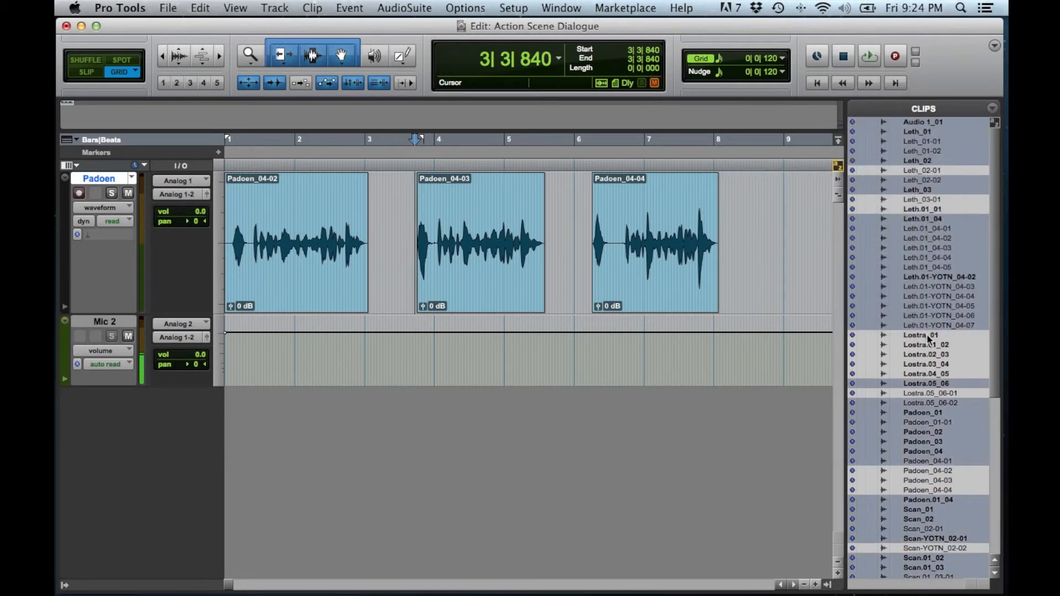
{"action": "scroll", "coordinate": [927, 336], "scroll_direction": "down", "scroll_amount": 8}
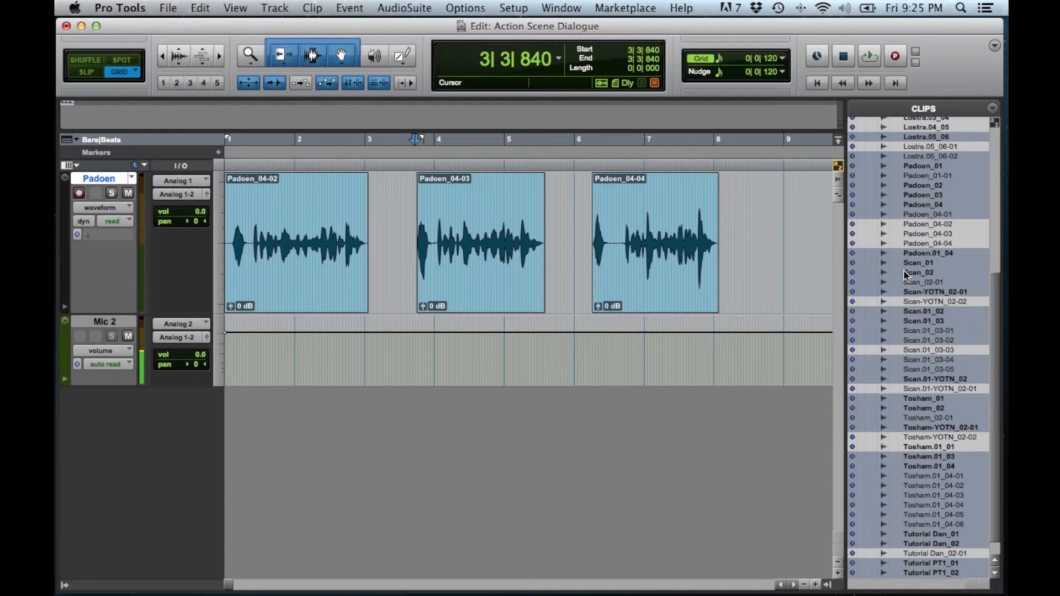
{"action": "scroll", "coordinate": [905, 274], "scroll_direction": "up", "scroll_amount": 8}
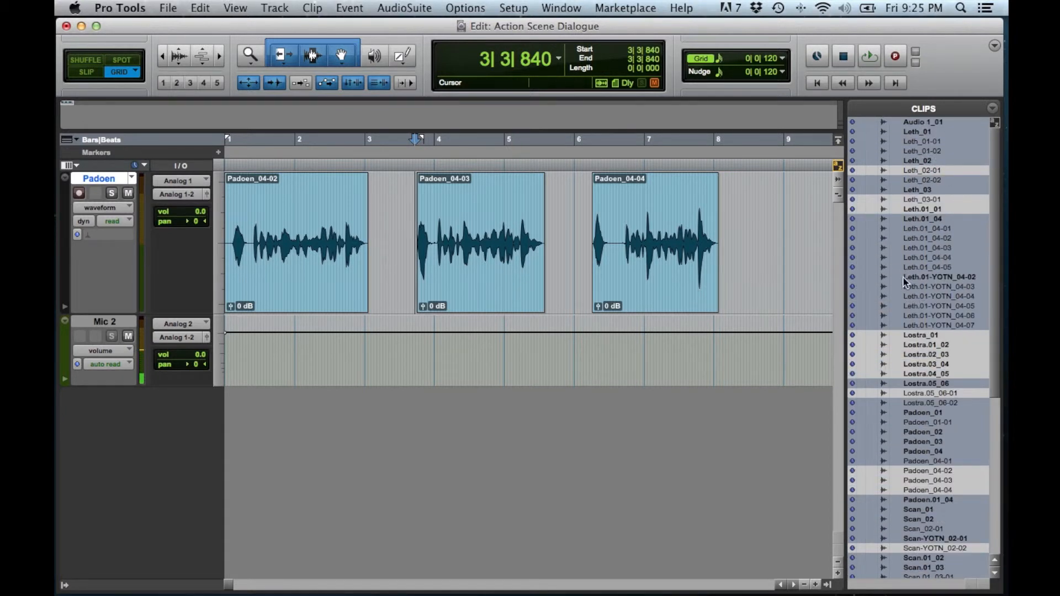
- View the commands for the selected unused clips, and deselect them by placing the edit cursor at 8|4|000
{"action": "right_click", "coordinate": [898, 243]}
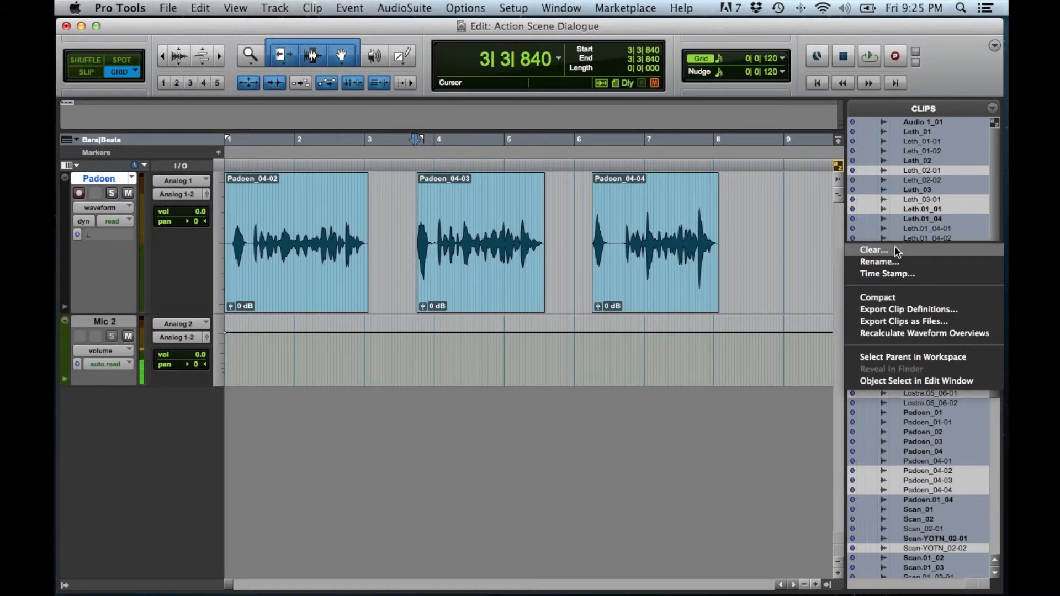
{"action": "left_click", "coordinate": [775, 243]}
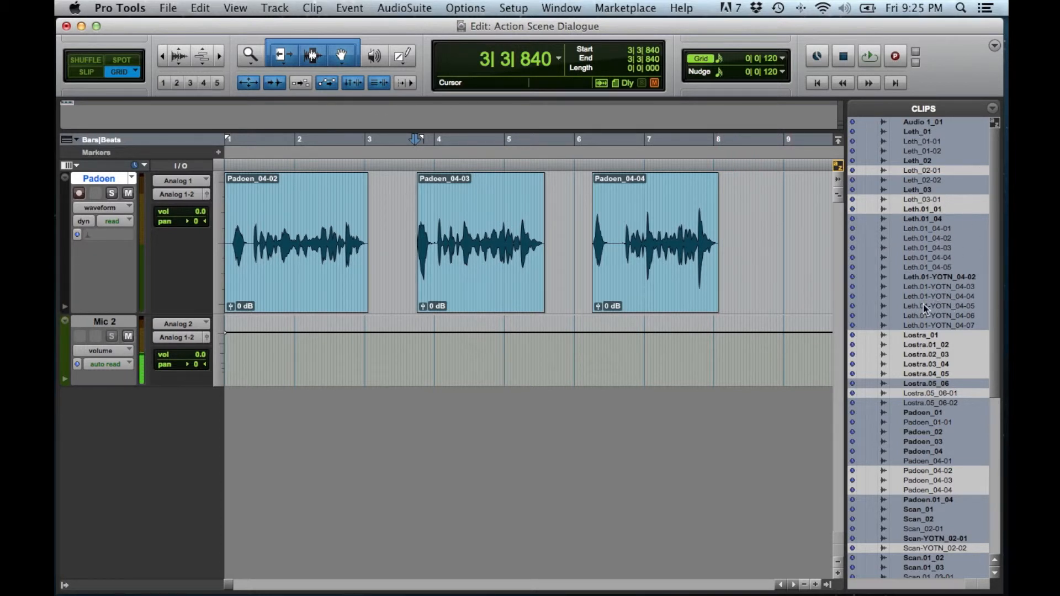
{"action": "left_click", "coordinate": [768, 240]}
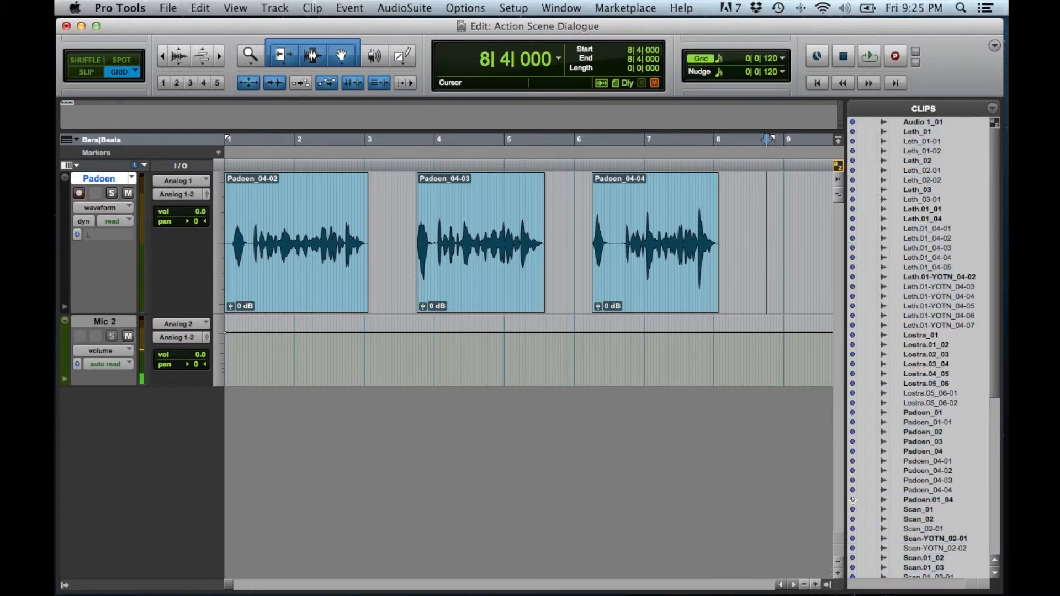
- Hide the clips list and return the edit cursor to the session start at 1|1|000
{"action": "left_click_drag", "start_coordinate": [848, 499], "coordinate": [919, 495]}
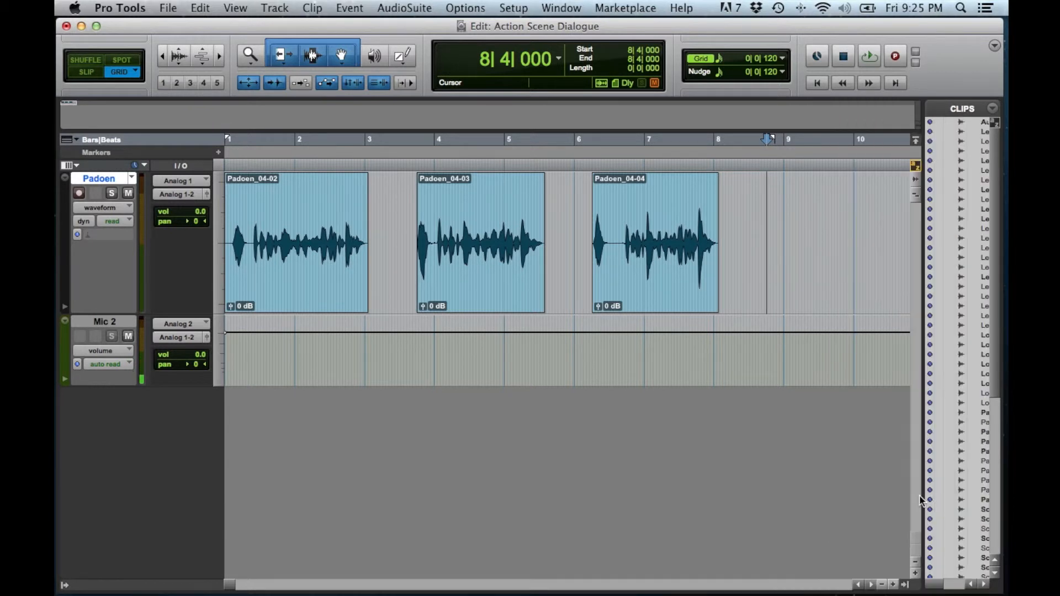
{"action": "left_click", "coordinate": [904, 585]}
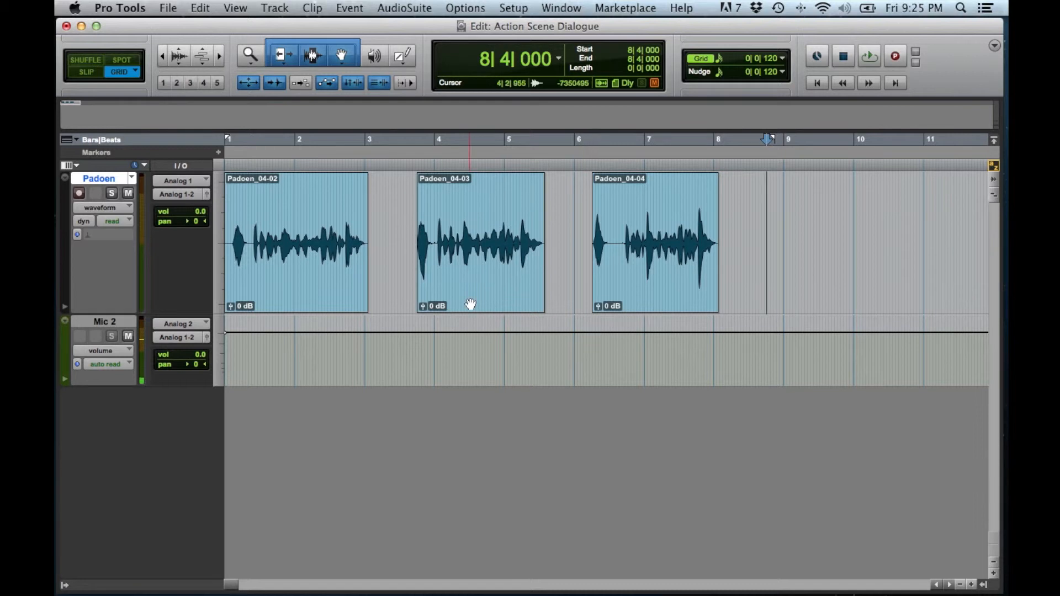
{"action": "left_click", "coordinate": [404, 232]}
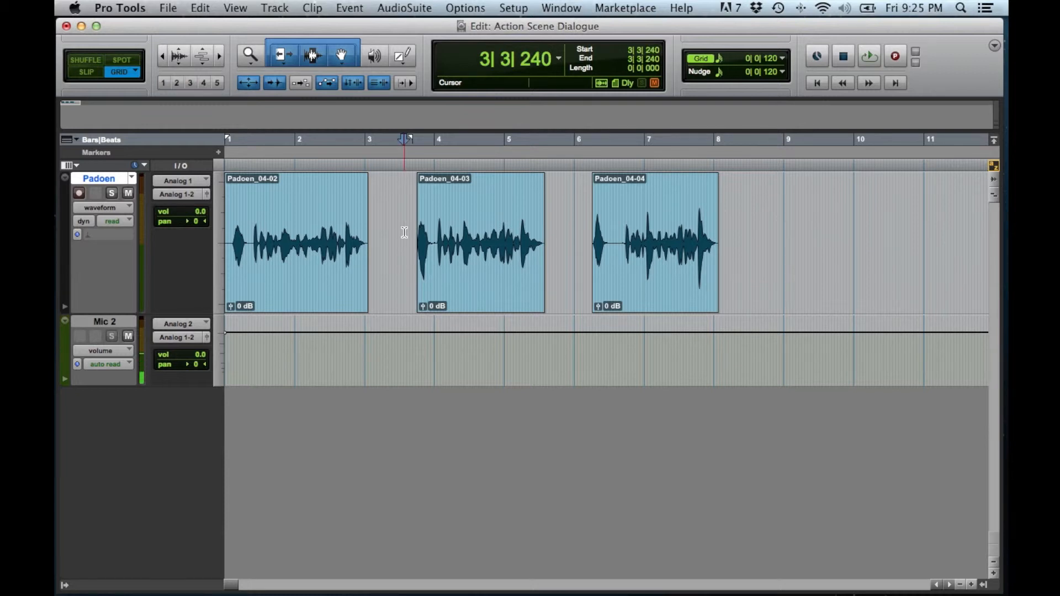
{"action": "key", "text": "Return"}
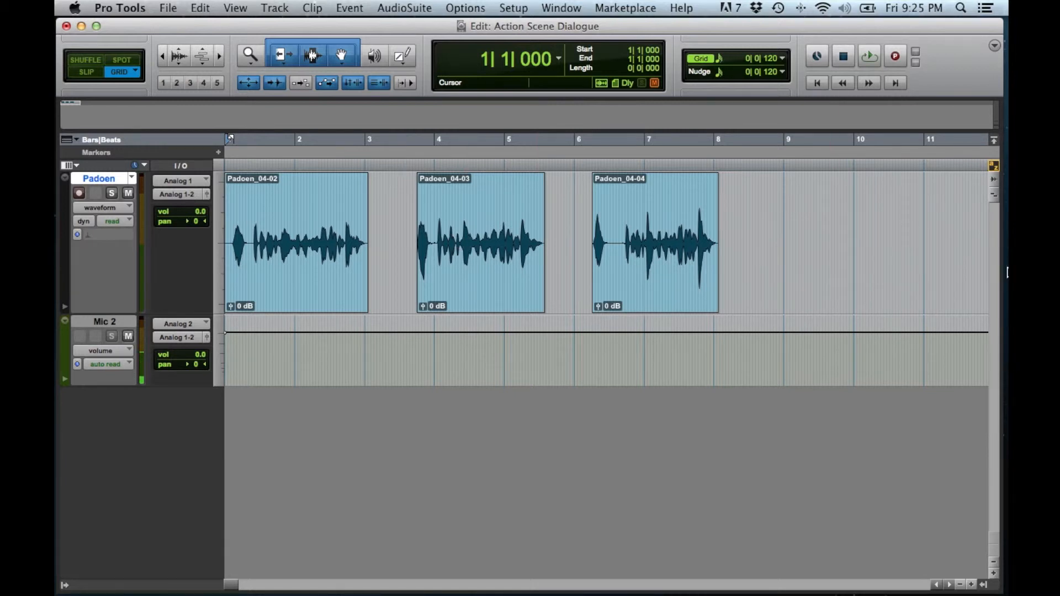
{"action": "mouse_move", "coordinate": [1002, 289]}
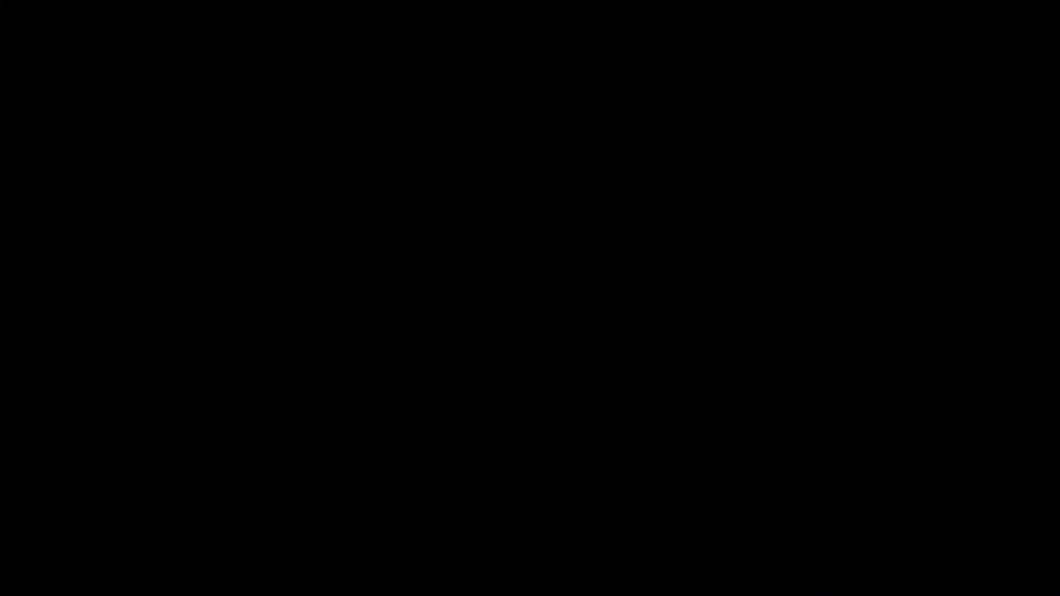